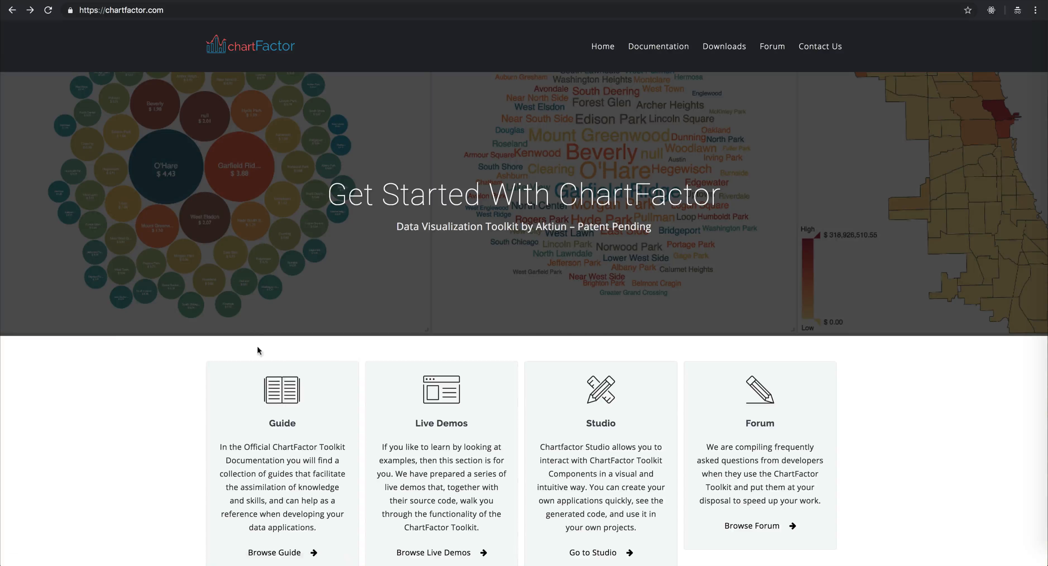
Step: Browse the documentation guide's Special Visualizations, Visualization Options and Data Providers sections, and return to the home page
click(293, 393)
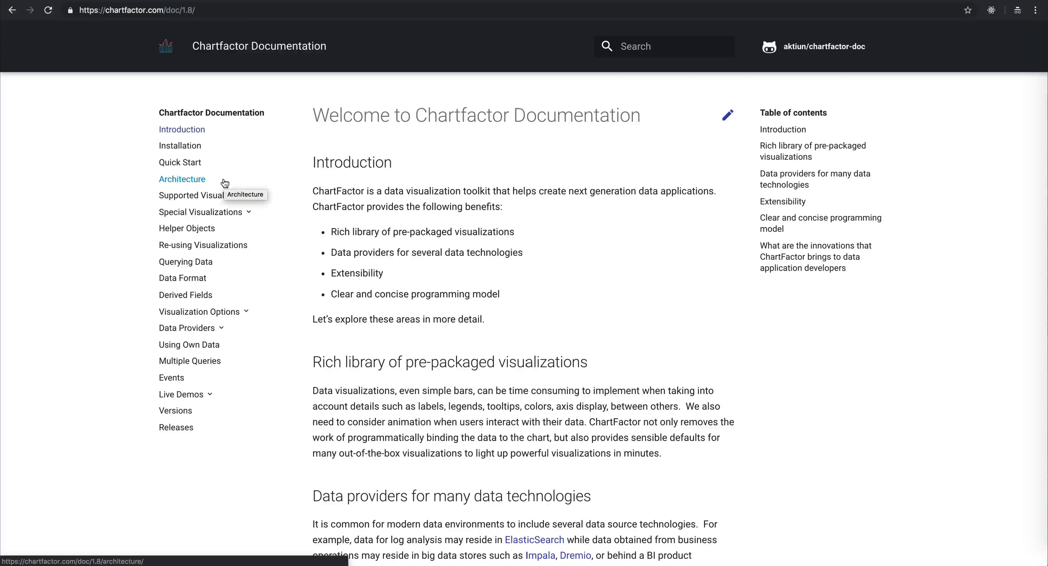
click(248, 211)
scroll(250, 292, down, 5)
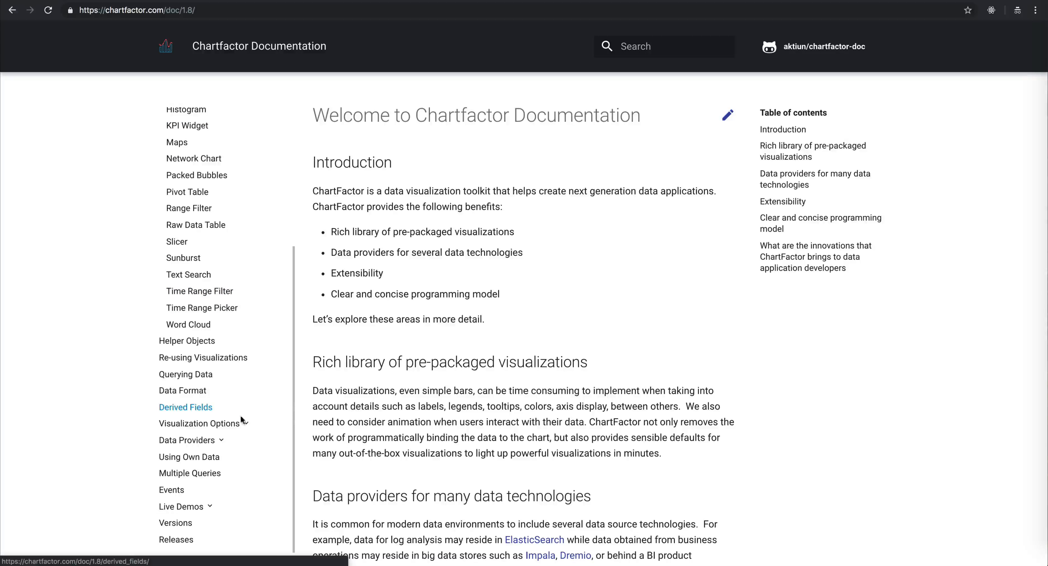
click(242, 427)
scroll(236, 426, down, 5)
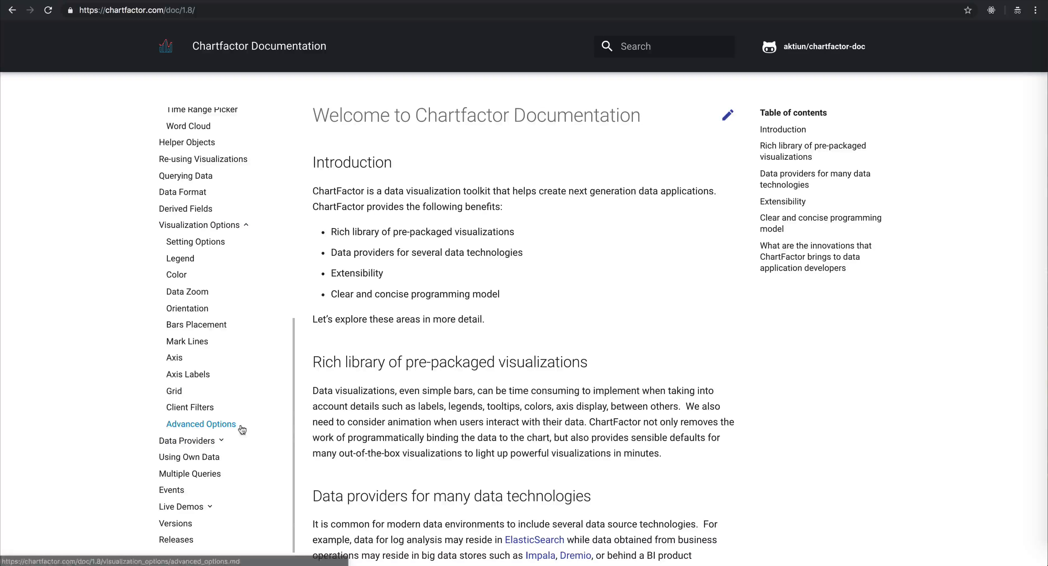
click(225, 440)
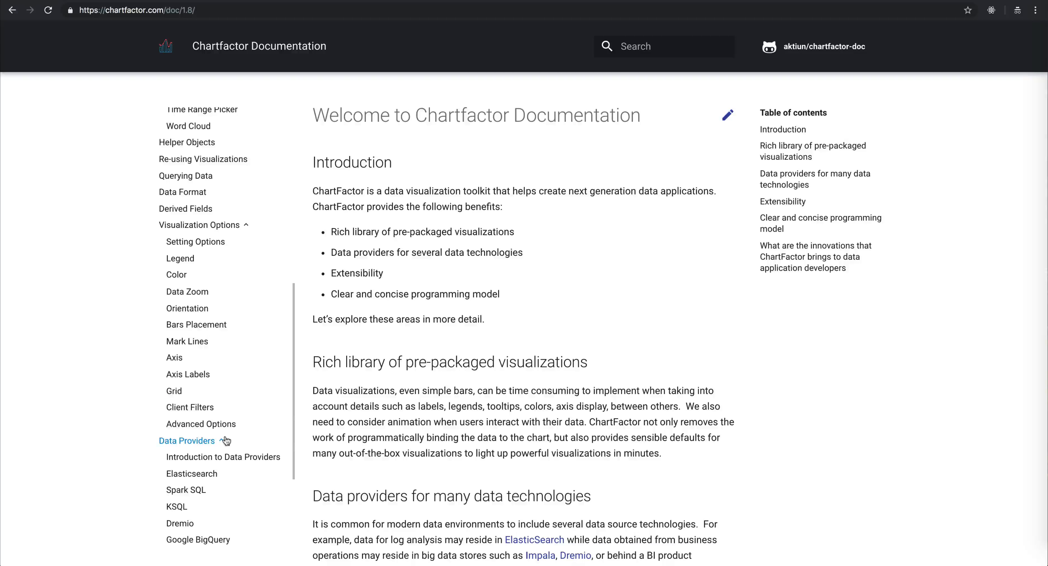
click(11, 12)
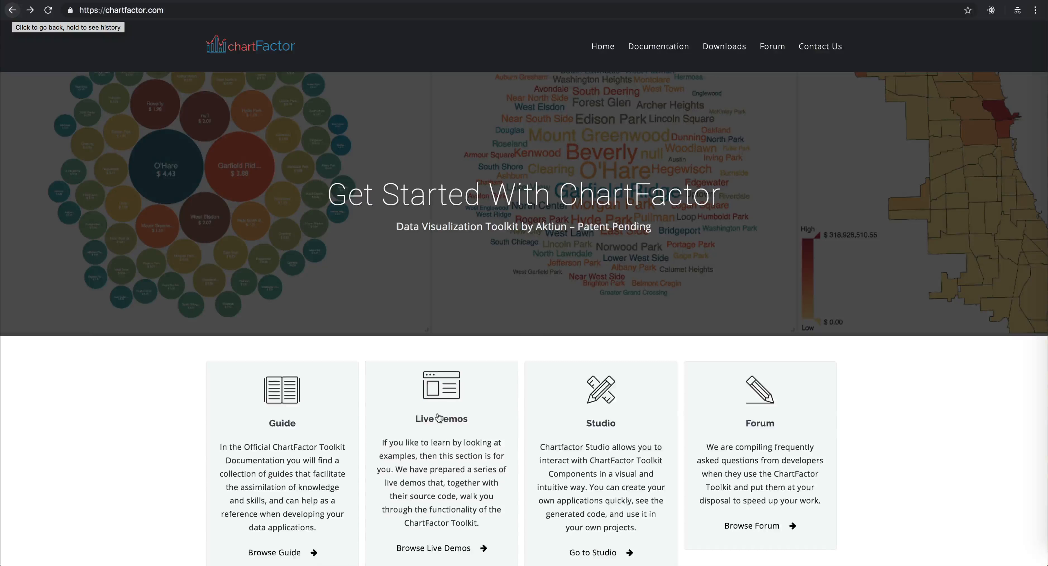
Step: Open the Range Filter live demo and limit its charts to Pricepaid from about 4,092 and Qtysold from 4
click(438, 409)
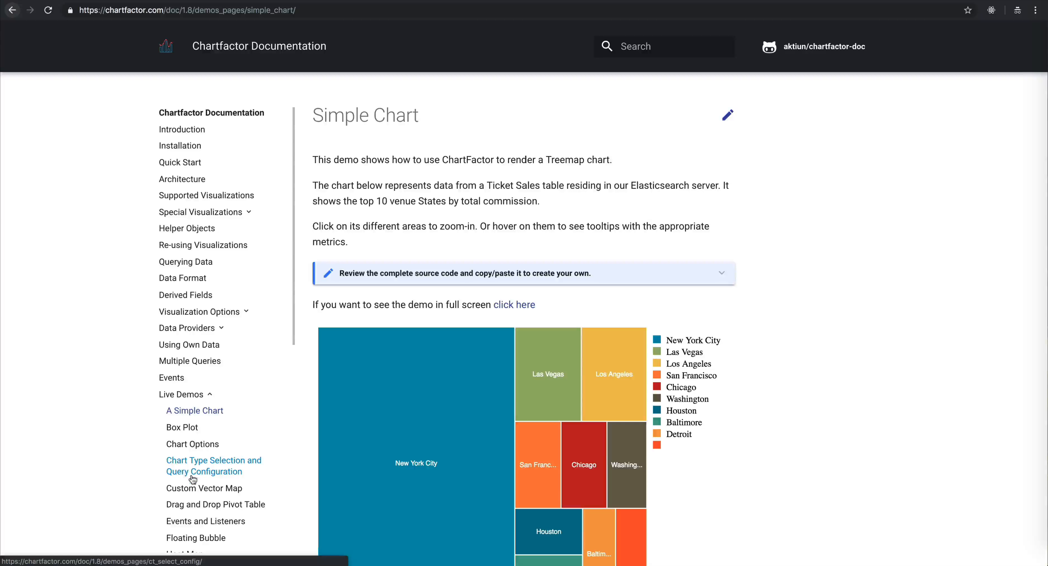
scroll(187, 472, down, 6)
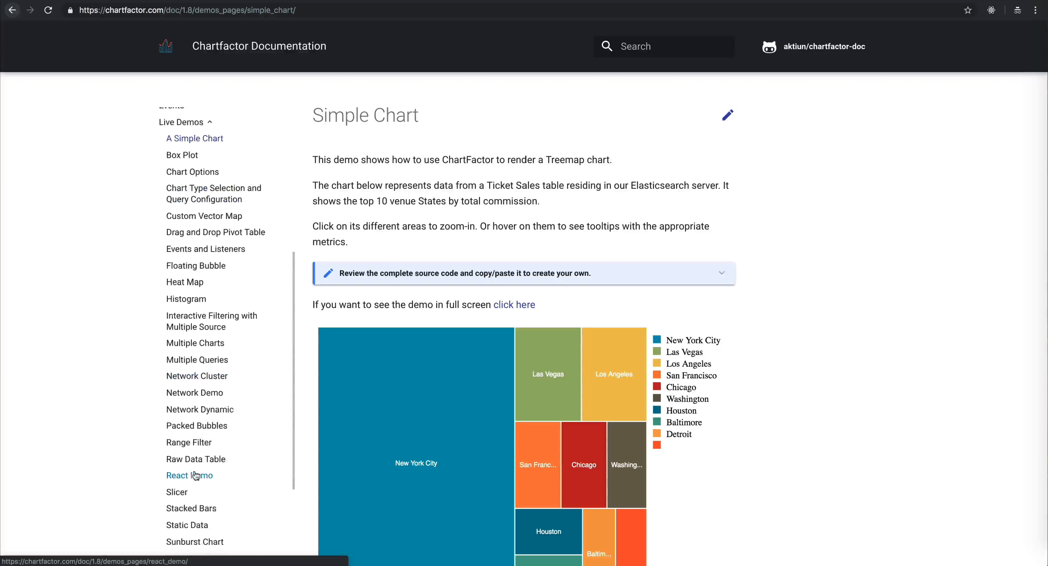
click(201, 441)
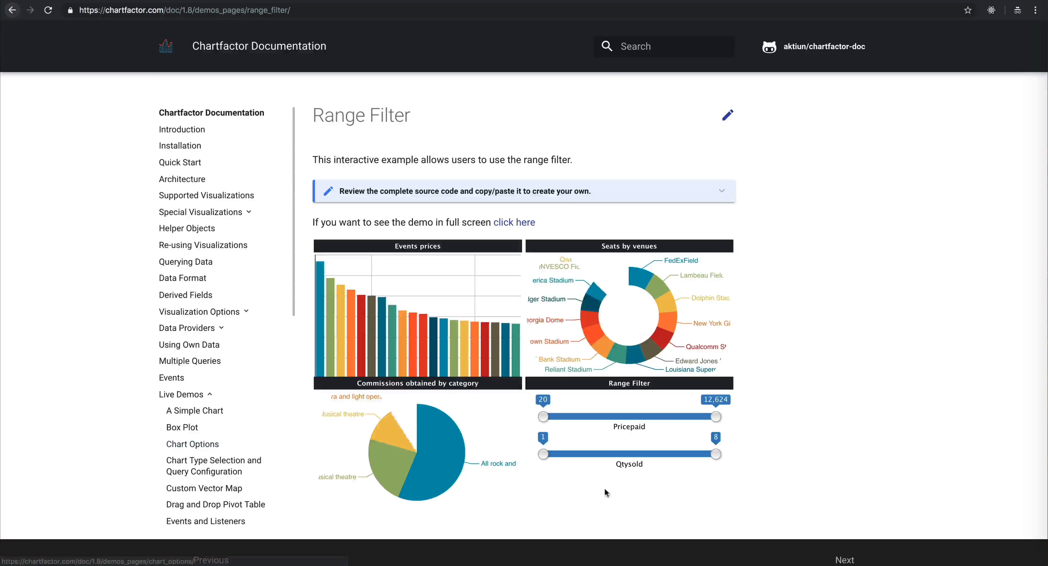
drag(543, 416, 598, 416)
drag(543, 454, 624, 453)
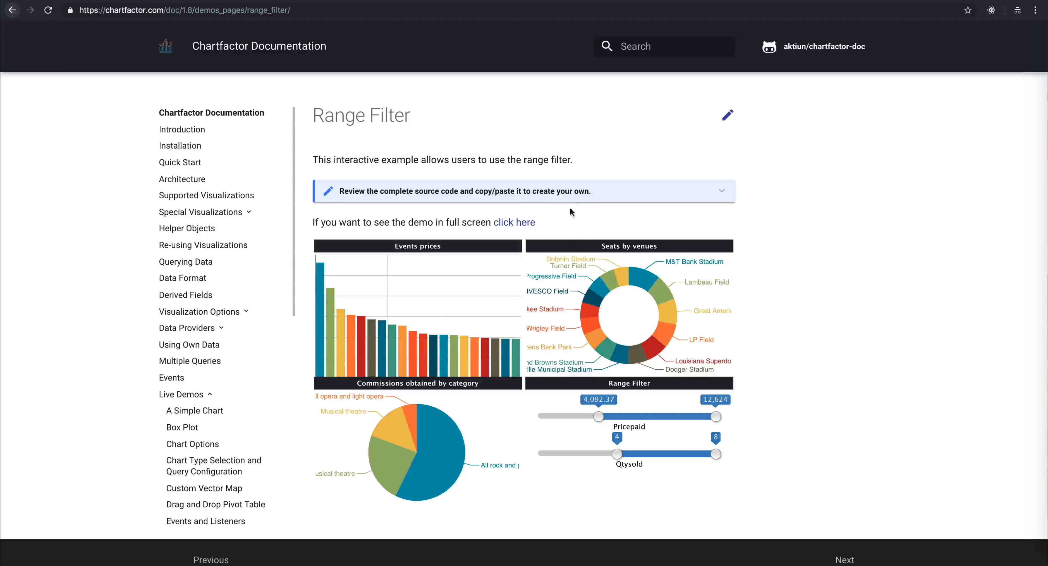
Step: View the Range Filter demo's source code, and try the full-screen version with Pricepaid from about 2,544 and Qtysold from 4
click(570, 198)
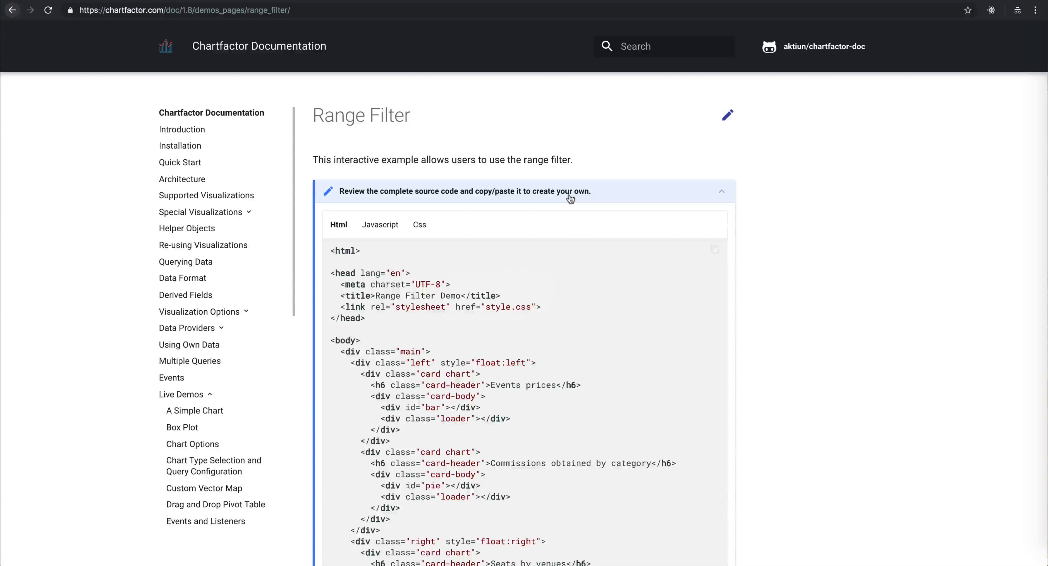
click(570, 197)
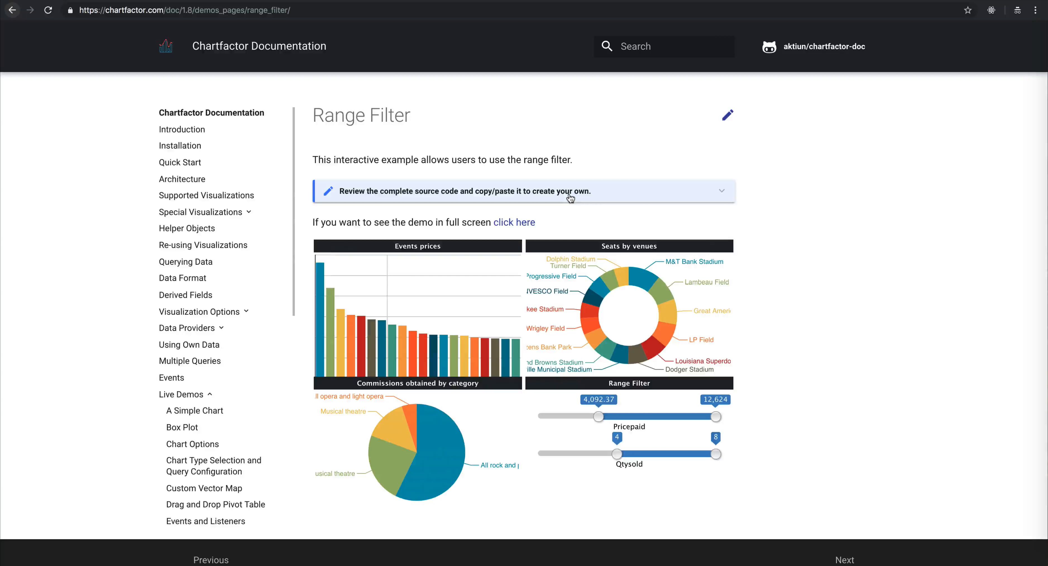
click(521, 224)
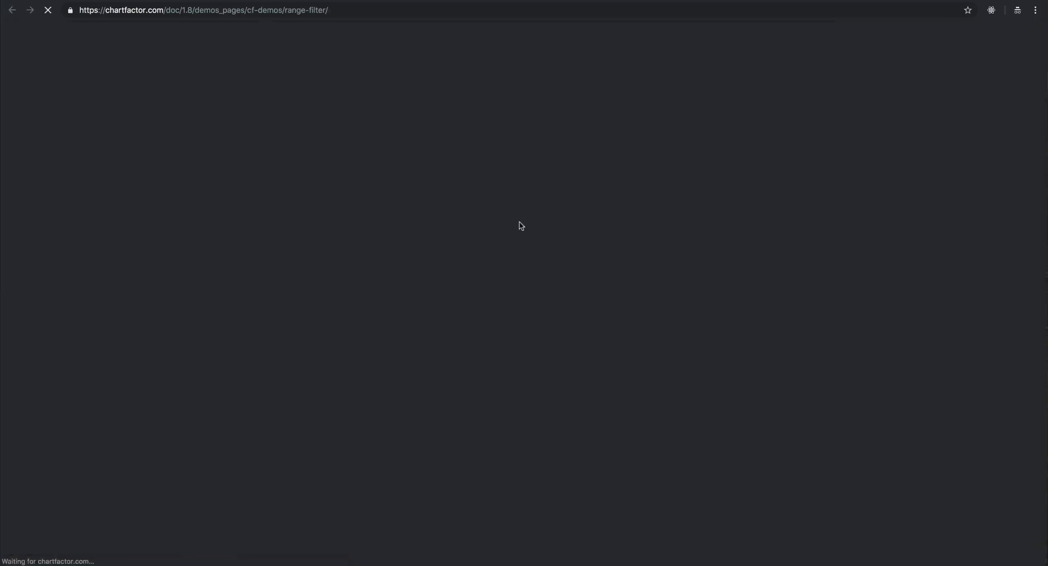
drag(544, 333, 639, 331)
drag(543, 368, 724, 366)
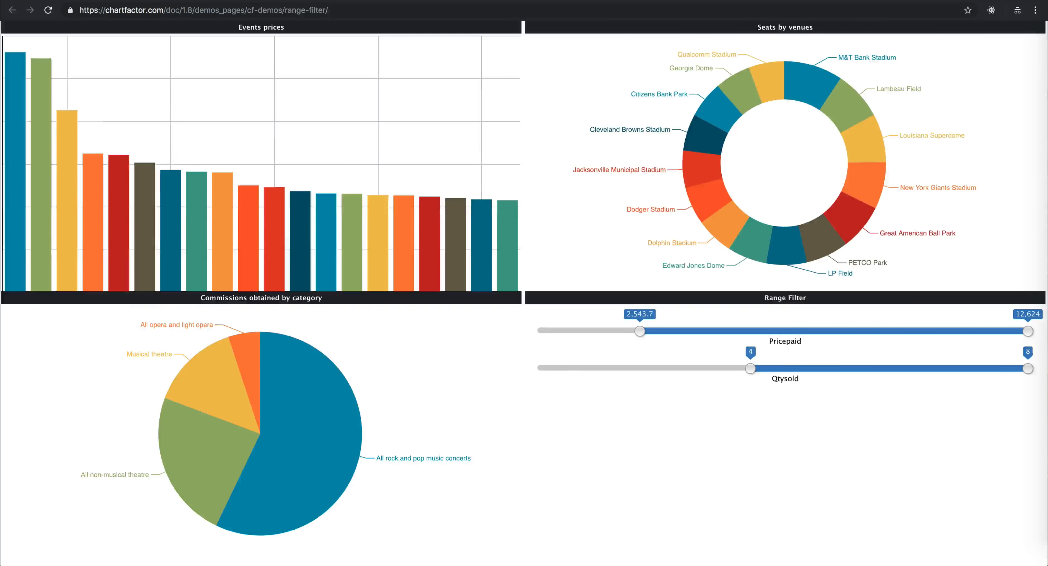
key(super+w)
Step: Go back to the chartfactor.com home page to open ChartFactor Studio and start a new application
drag(164, 11, 306, 12)
key(BackSpace)
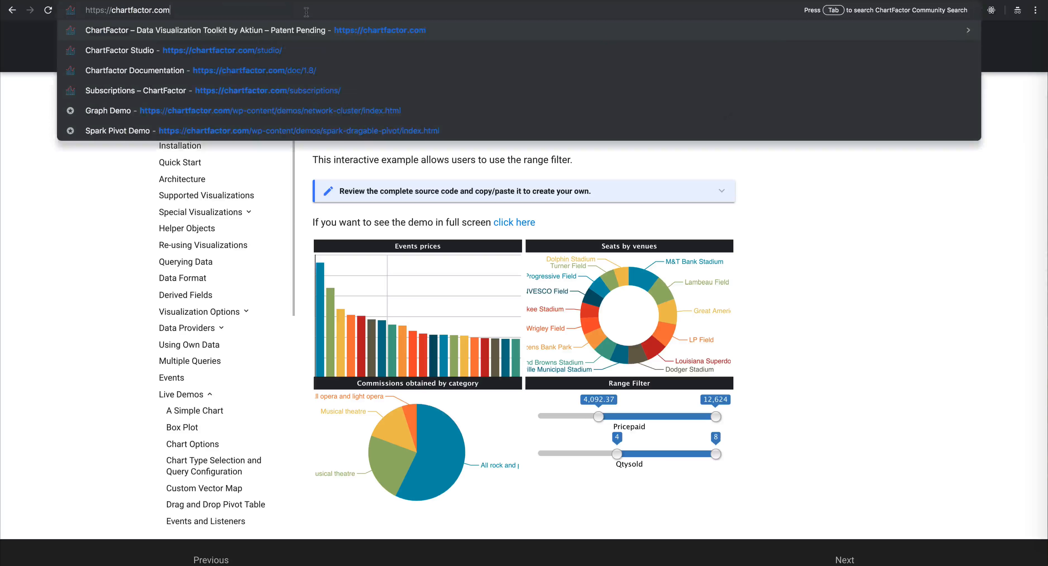
key(Return)
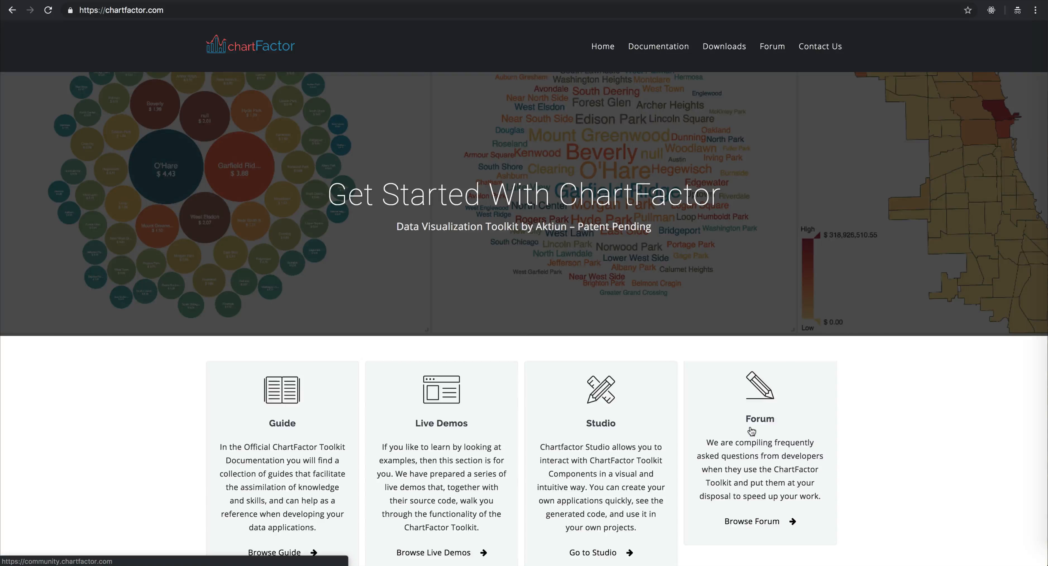
click(597, 430)
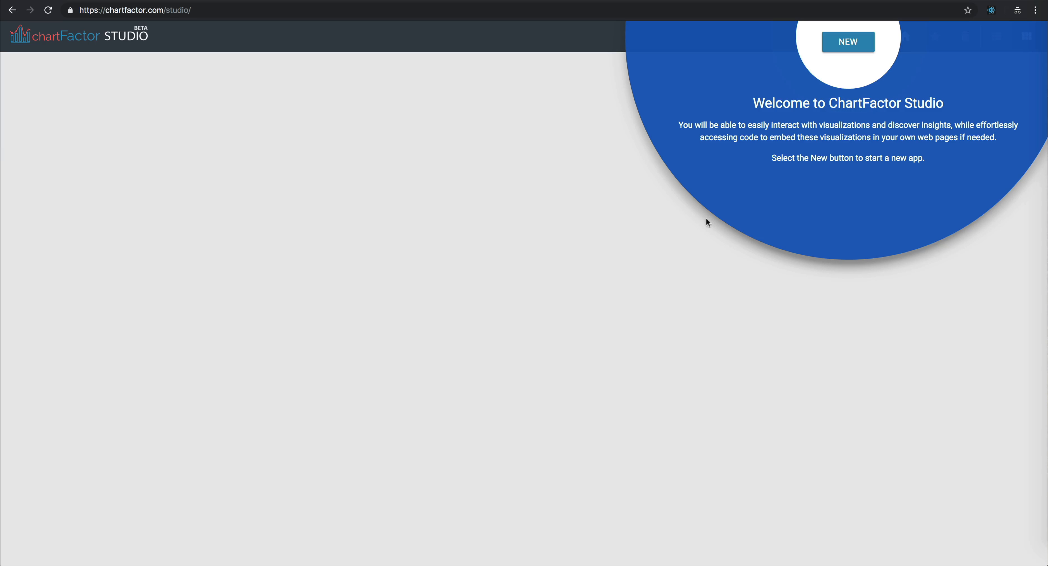
click(852, 44)
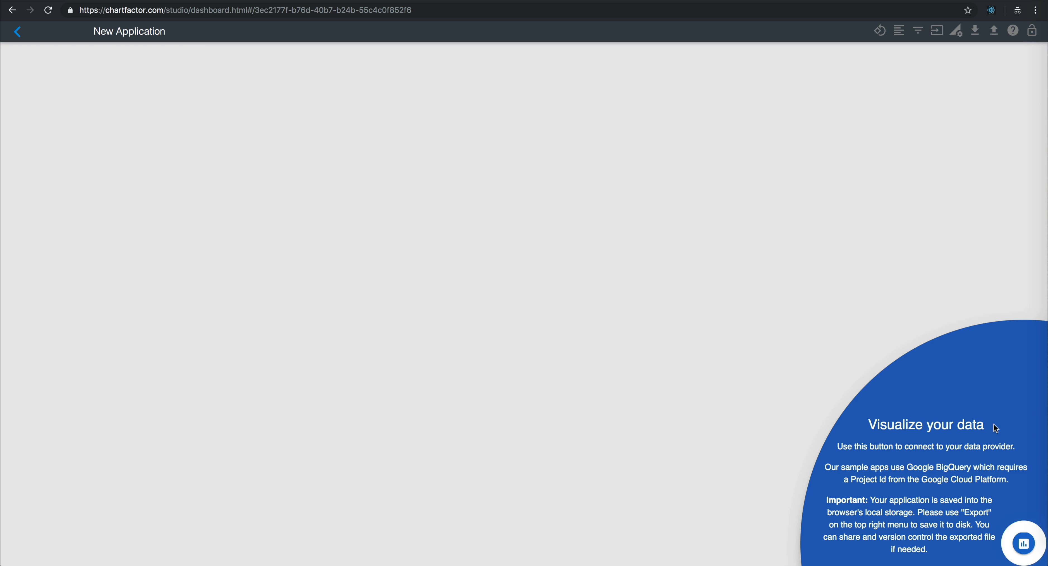
Step: Add a Google BigQuery data provider named BigQuery with project ID tidal-solstice-206117, and save it
click(1023, 543)
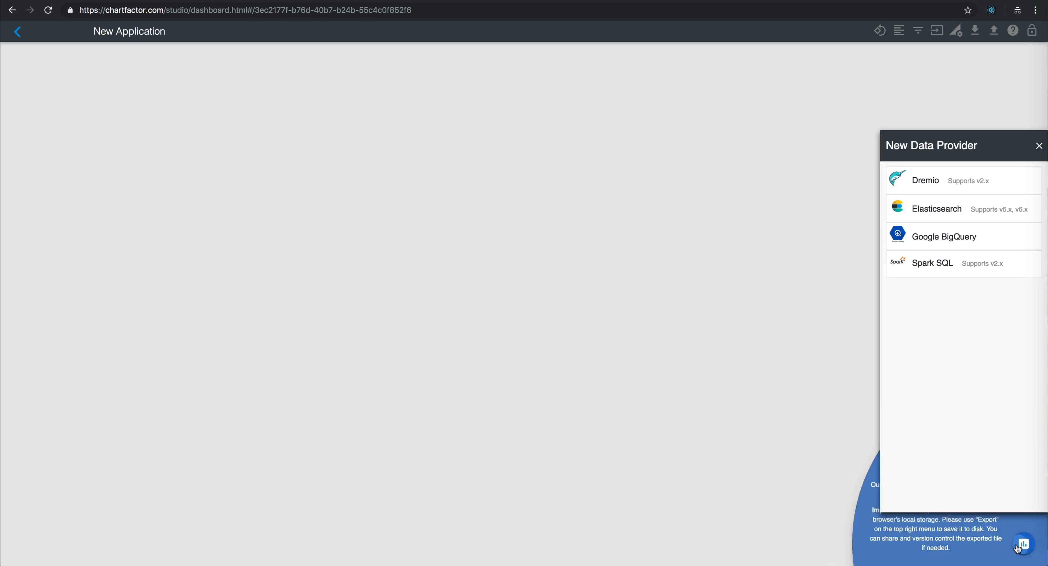
click(965, 242)
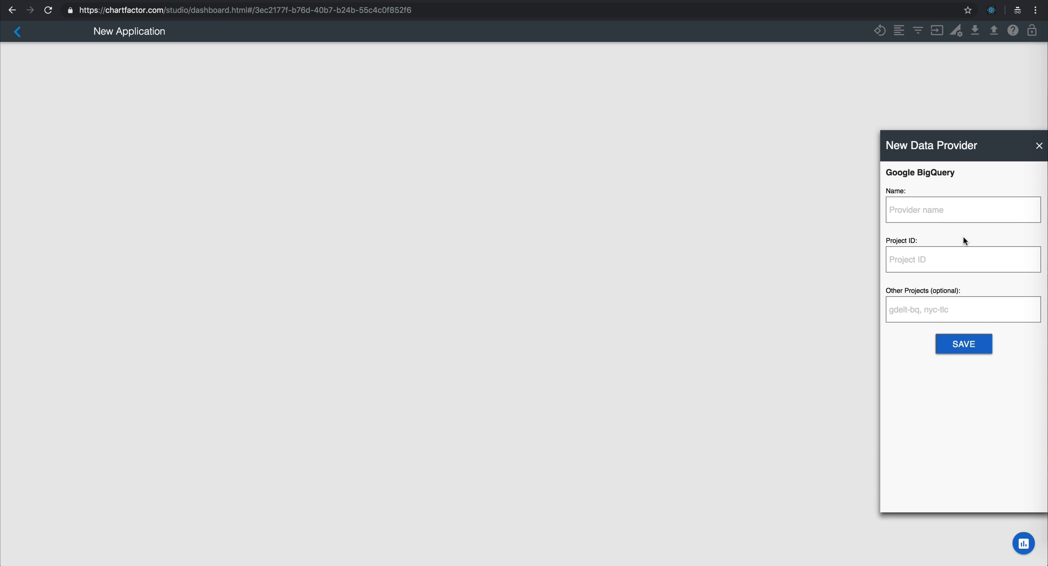
click(931, 205)
text(BigQuery)
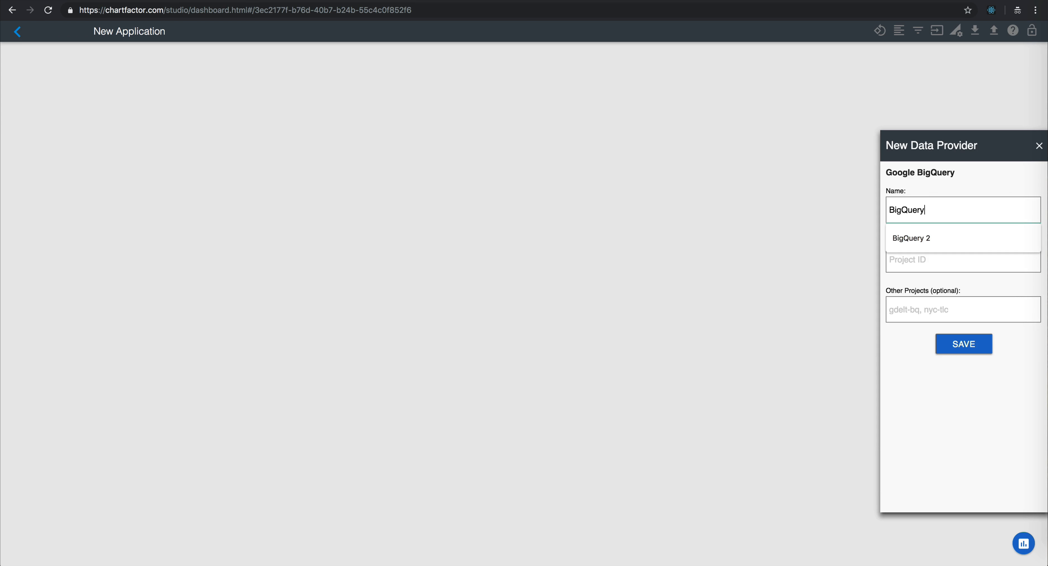
click(923, 261)
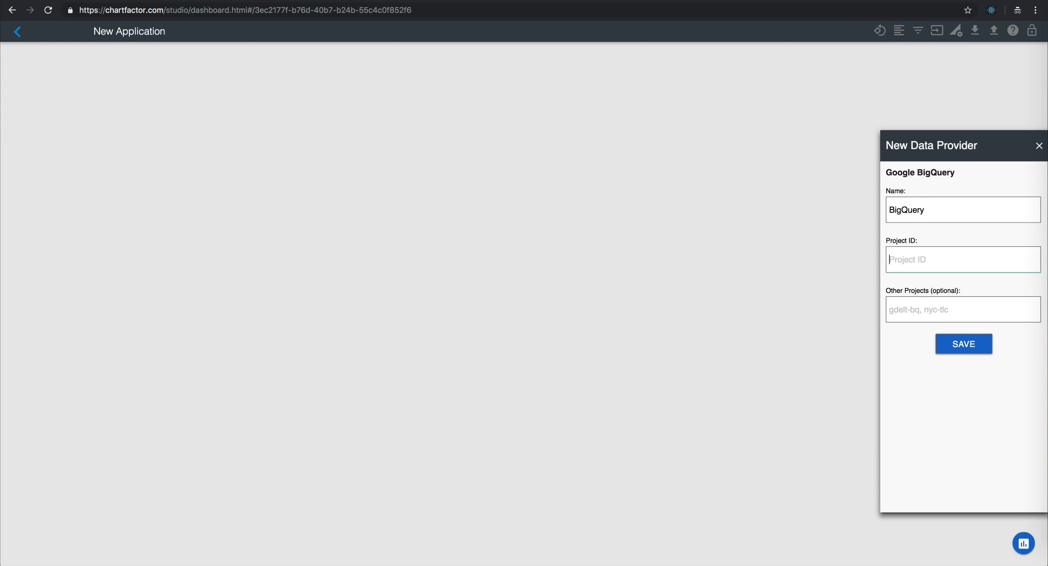
click(923, 261)
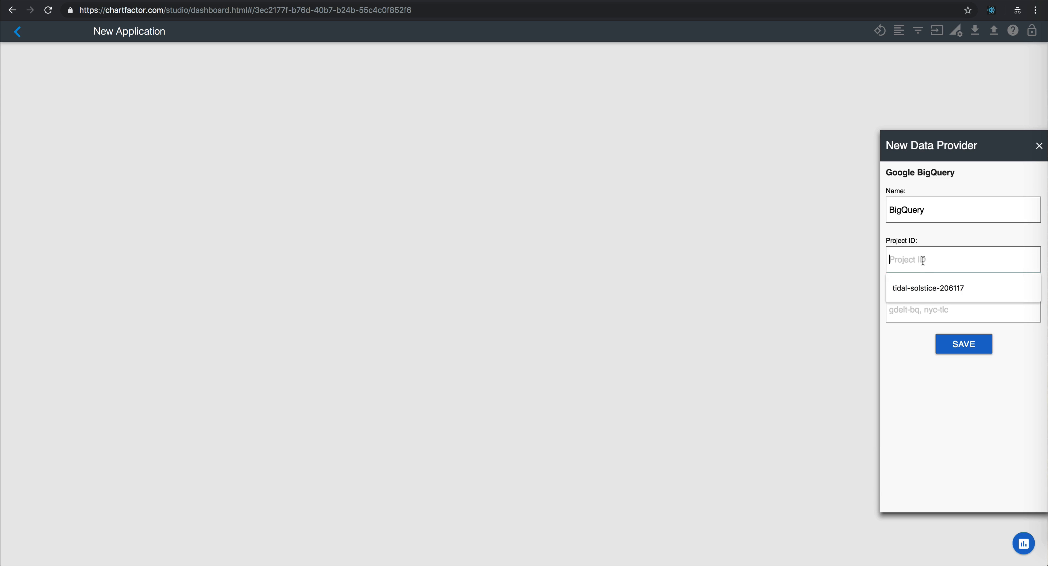
click(923, 288)
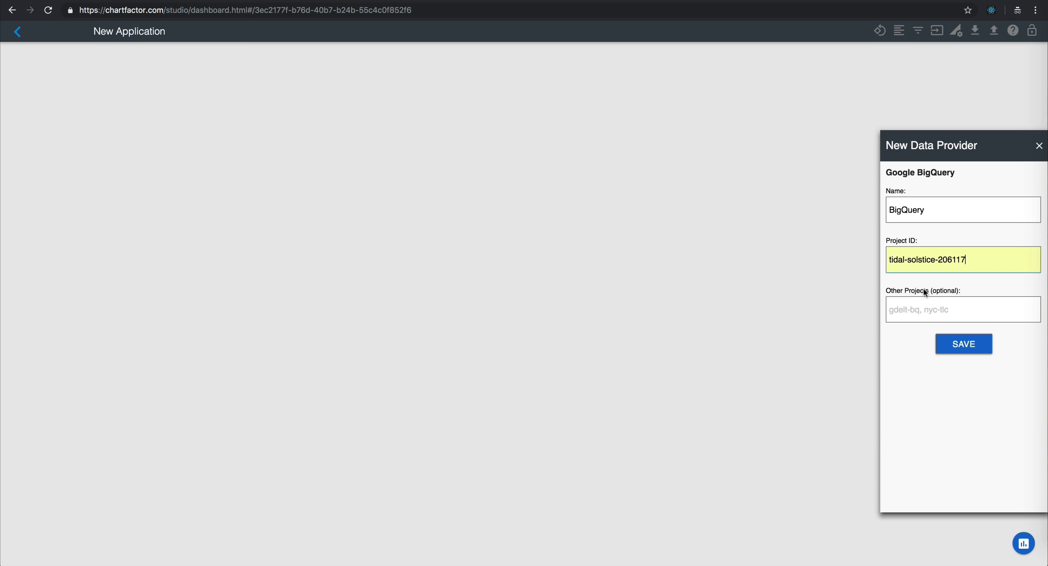
click(964, 344)
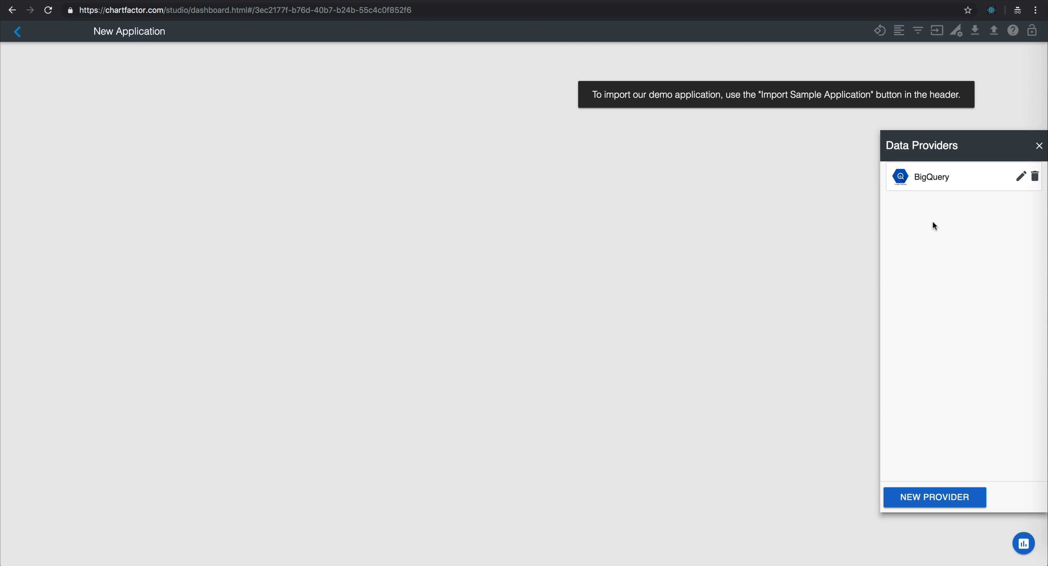
Step: Open the BigQuery provider's data sources, signing in to Google with the account e-mail and account password
click(927, 180)
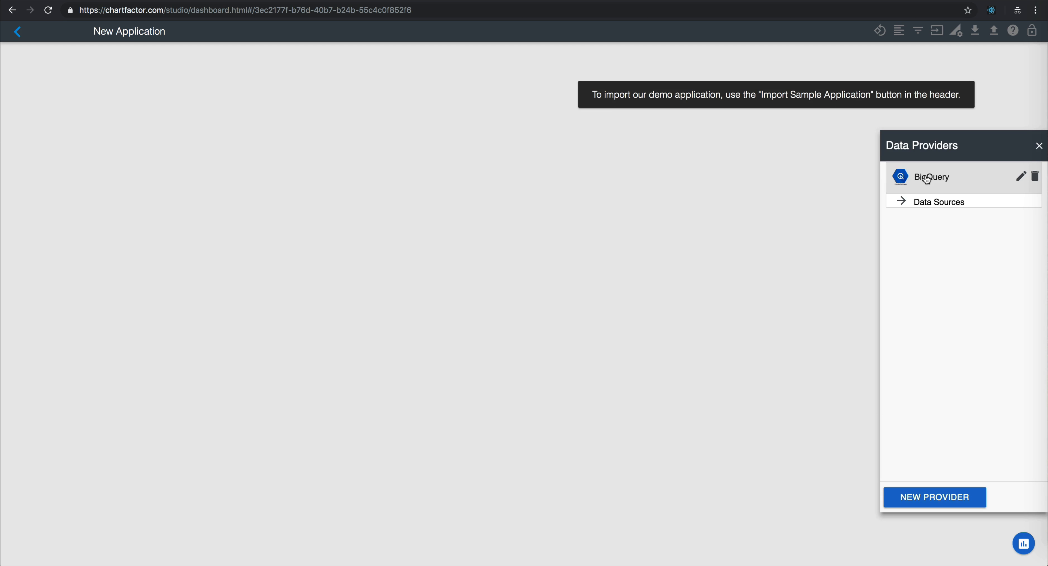
click(933, 206)
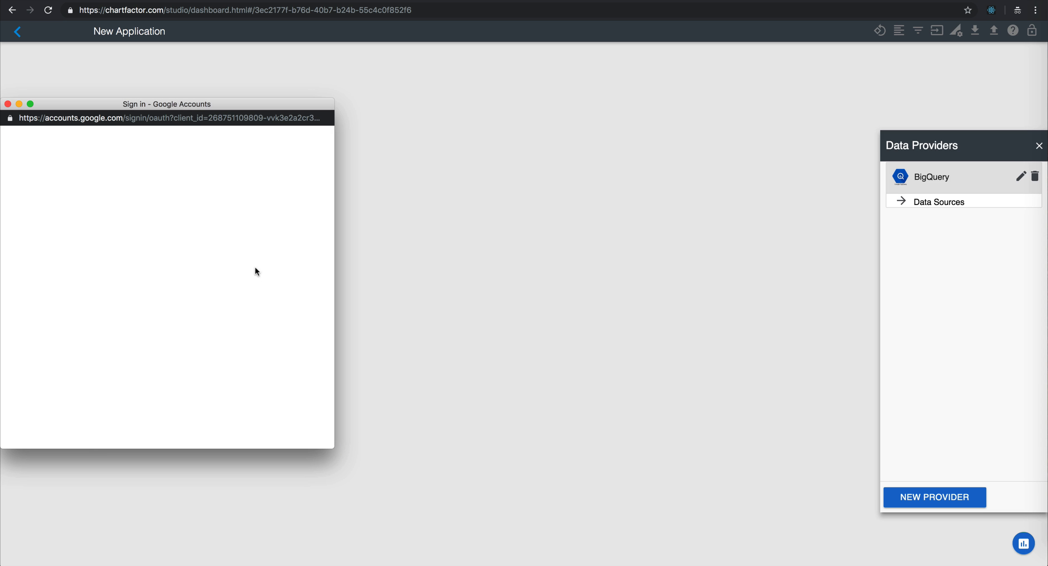
click(49, 251)
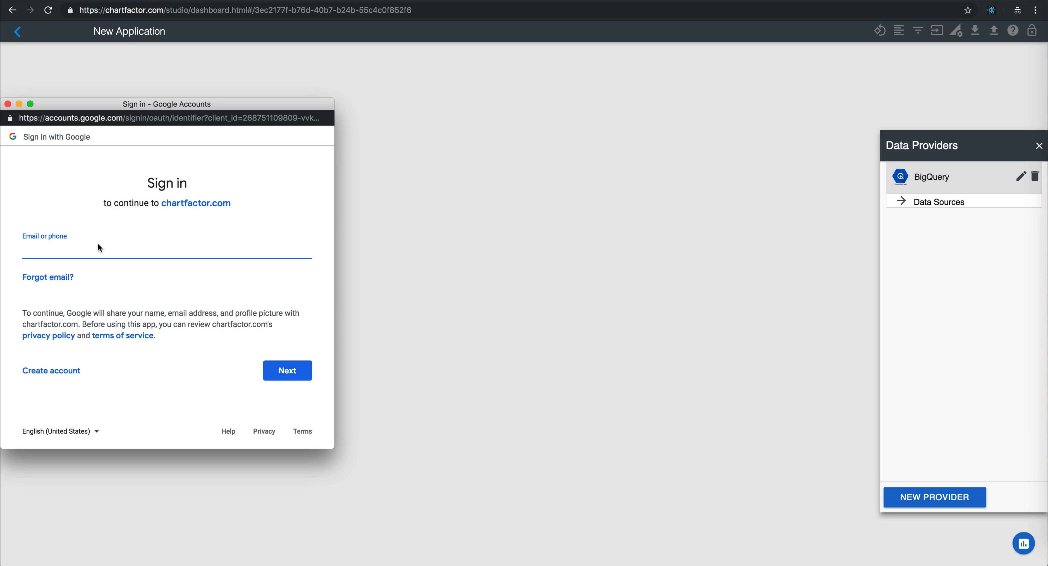
key(Return)
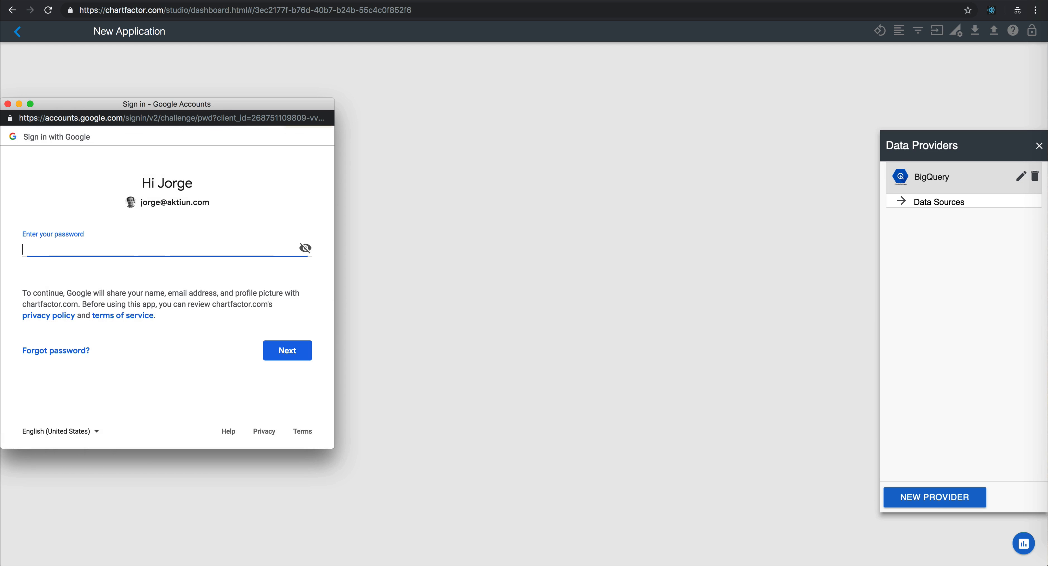
text(••)
key(Return)
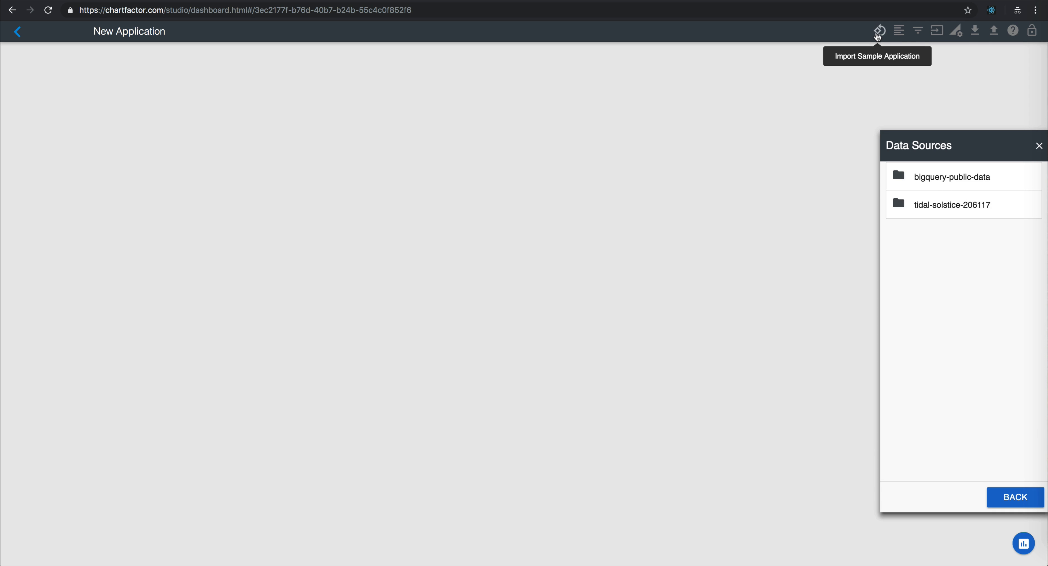
Step: Import the sample application and view the configuration code of the Trend of Calls between January and April 2017 chart
click(878, 36)
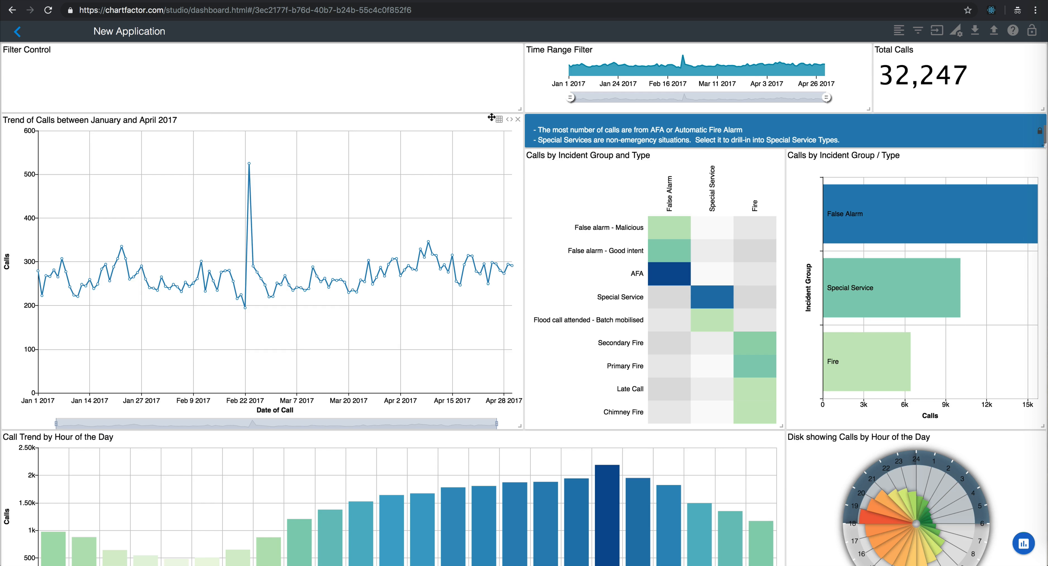
click(509, 120)
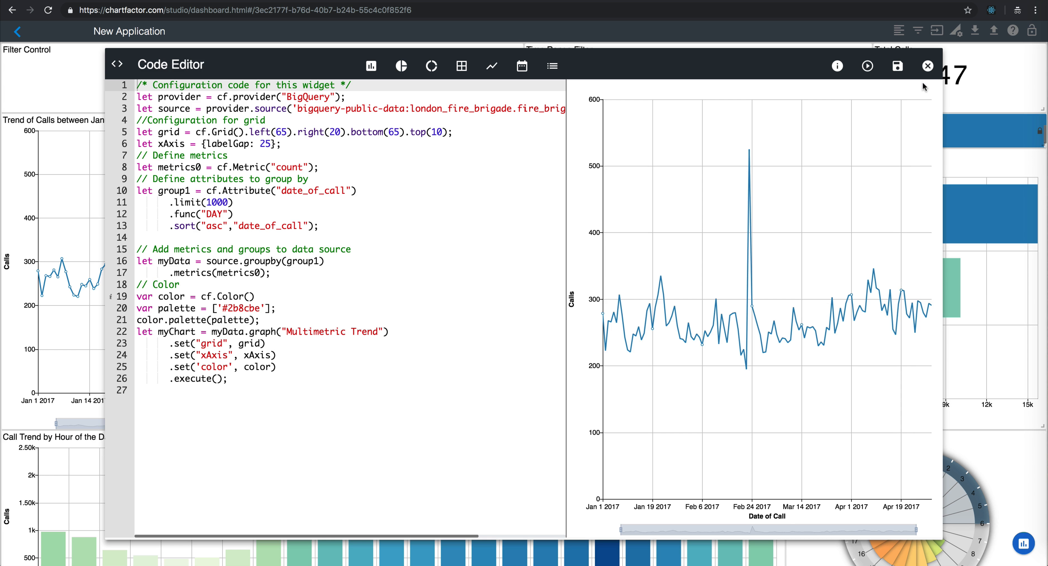
click(927, 66)
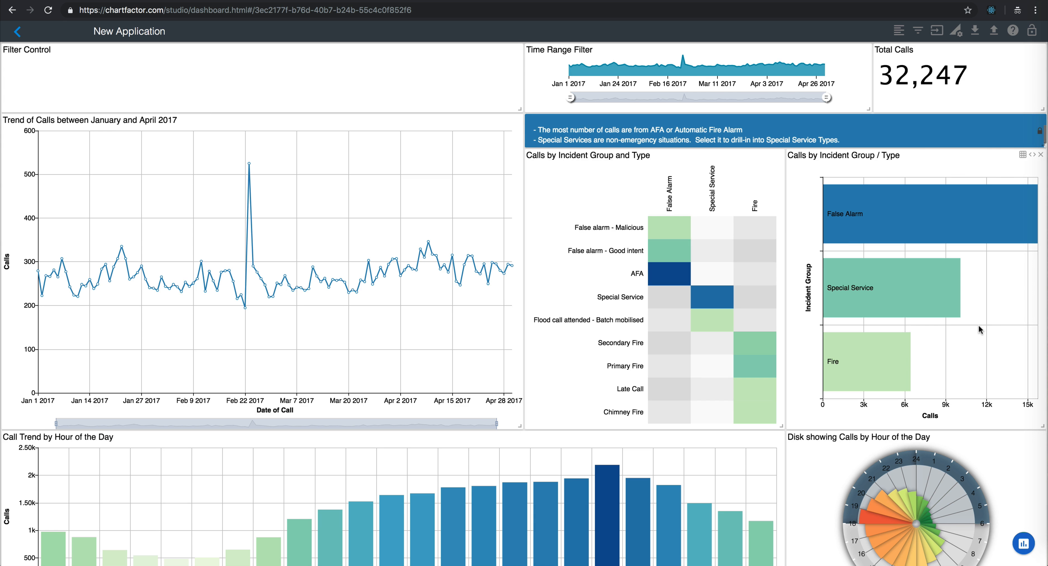
Step: Filter the dashboard to the Fire incident group from the Calls by Incident Group / Type chart, and view the hourly charts
mouse_move(885, 371)
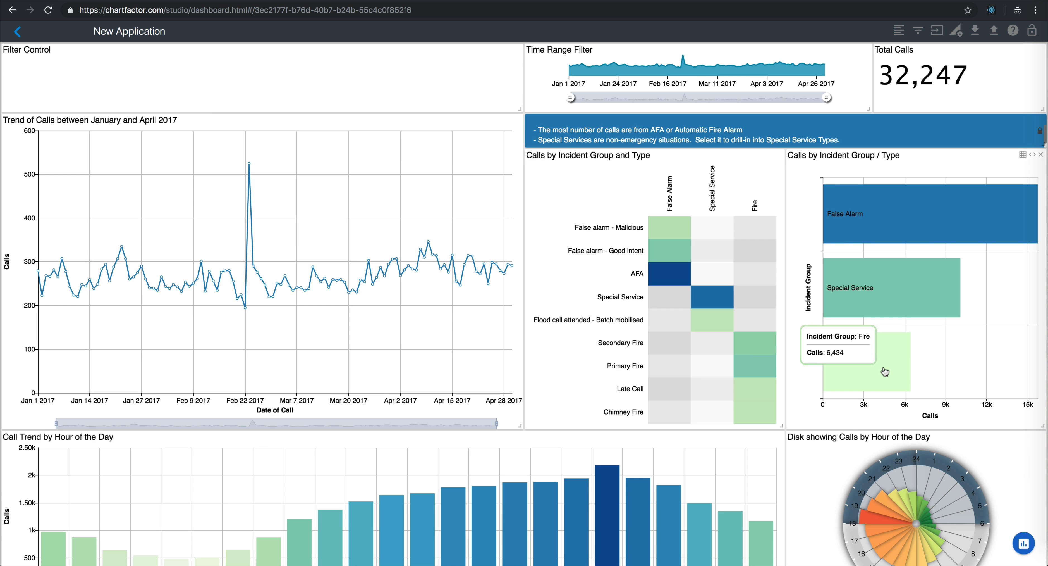
click(885, 371)
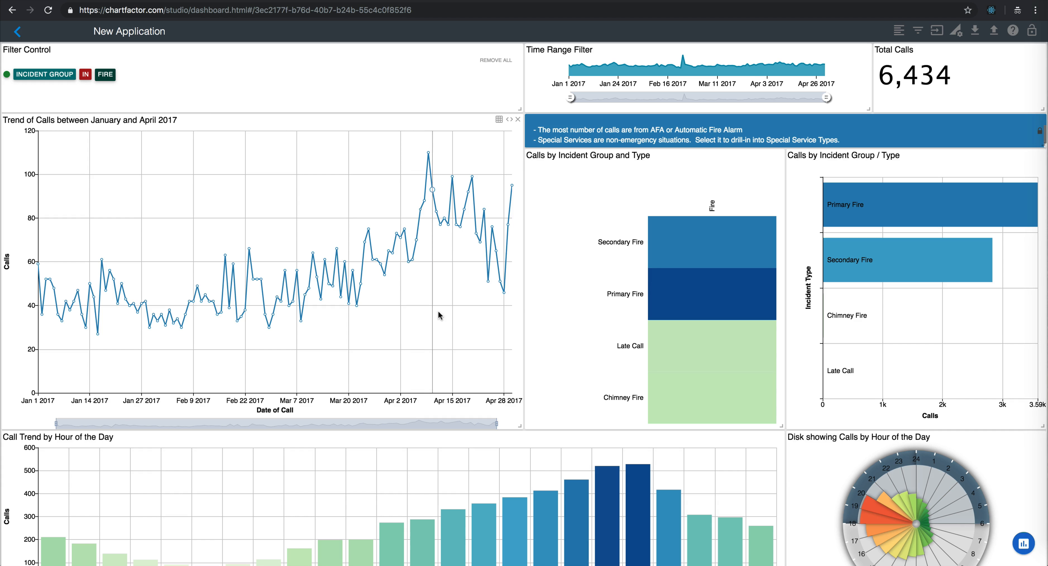
scroll(572, 410, down, 2)
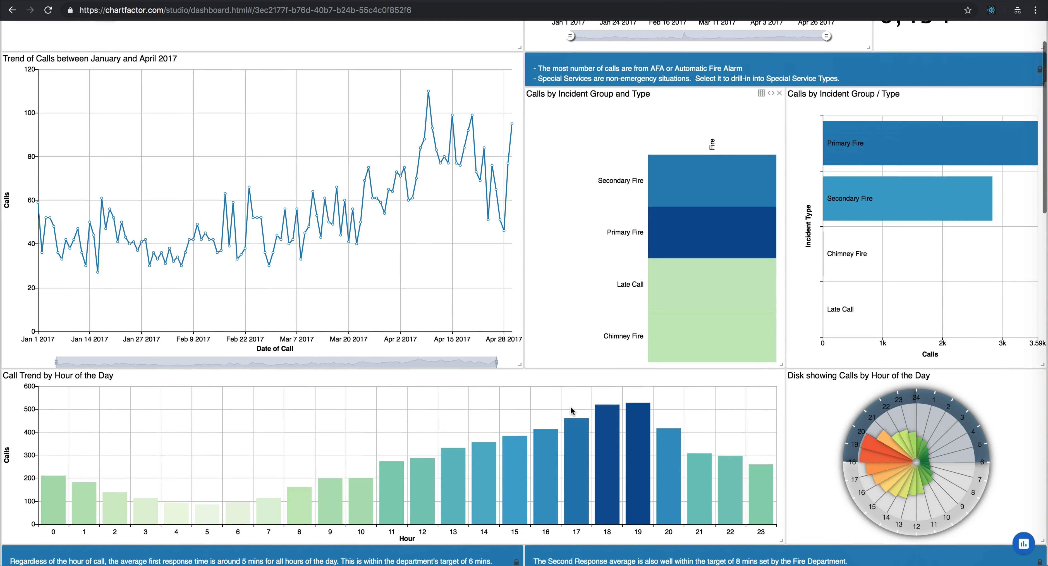
Step: Review the response time charts by hour of call and the charts by borough and ward further down the dashboard
scroll(571, 407, down, 1)
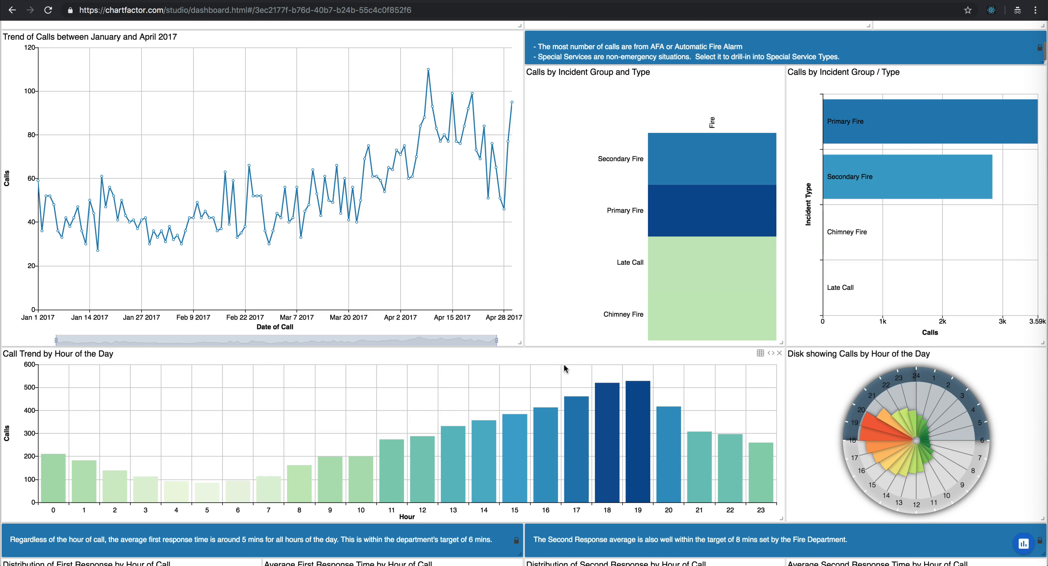
scroll(563, 363, down, 2)
scroll(557, 309, down, 1)
scroll(561, 281, down, 2)
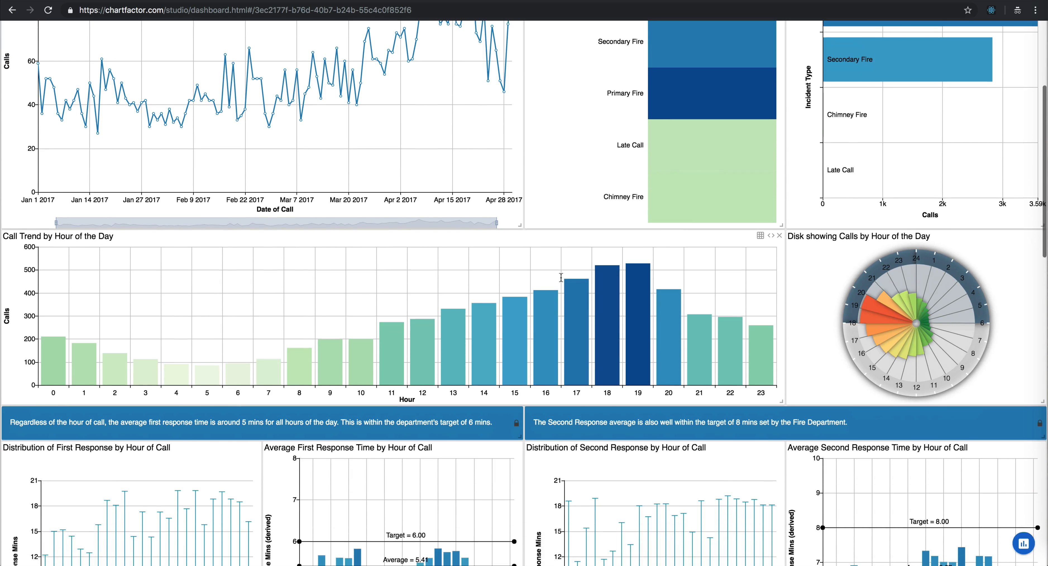
scroll(561, 281, down, 3)
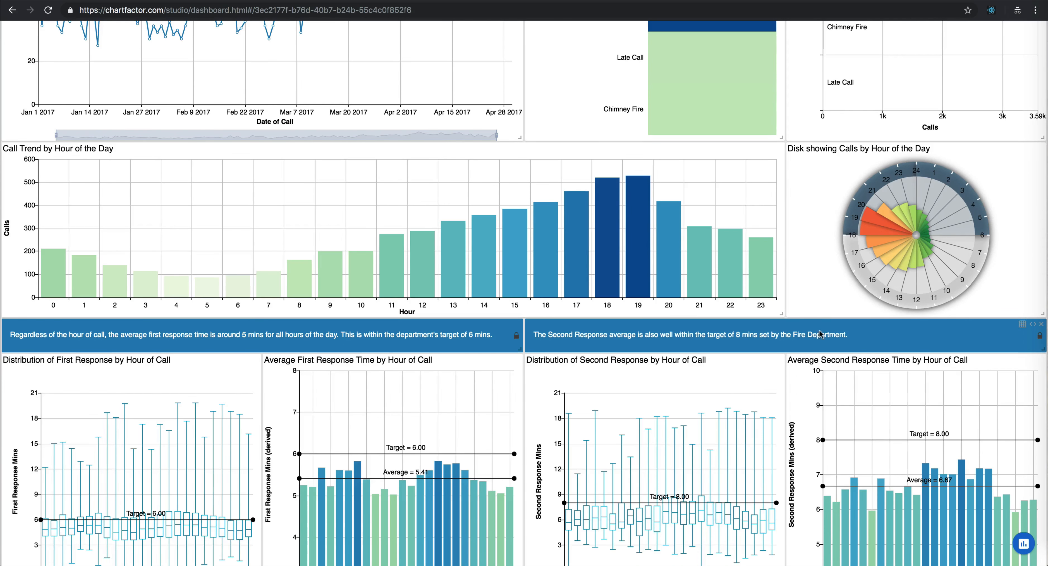
scroll(831, 325, down, 1)
scroll(832, 325, down, 10)
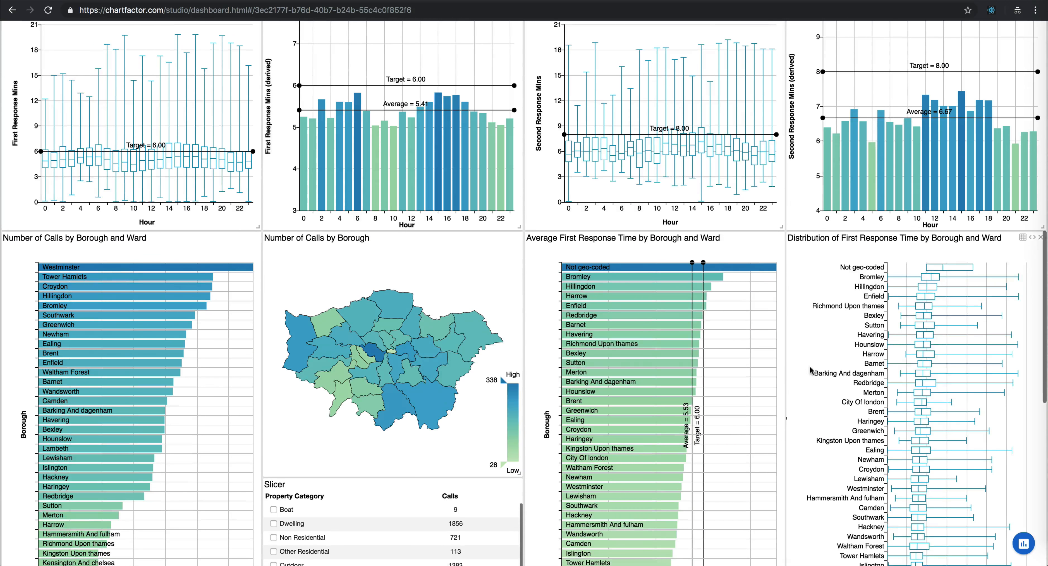
scroll(807, 335, down, 7)
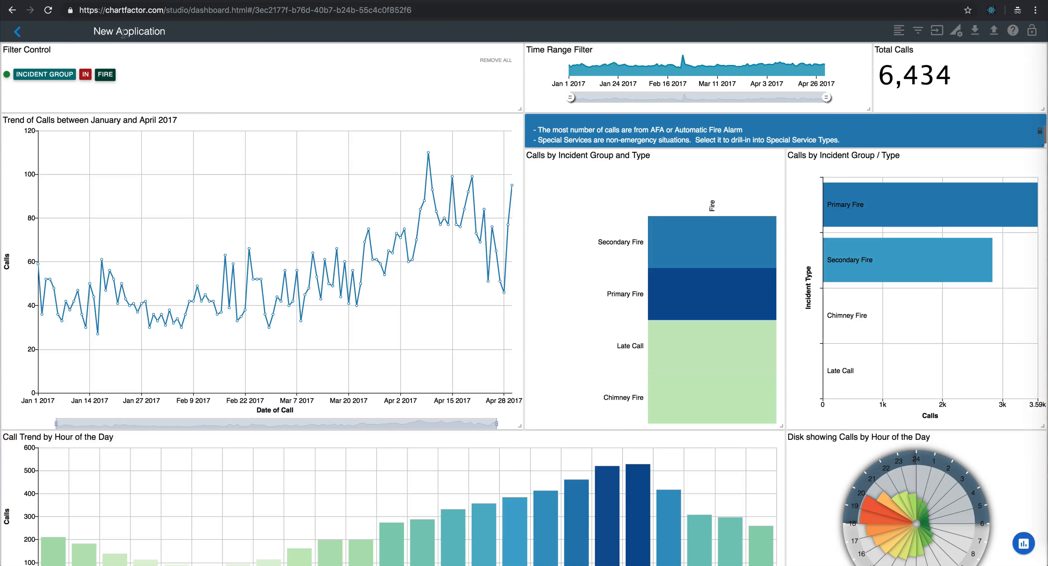
Step: Rename the application London Fire Calls
double_click(129, 32)
triple_click(129, 32)
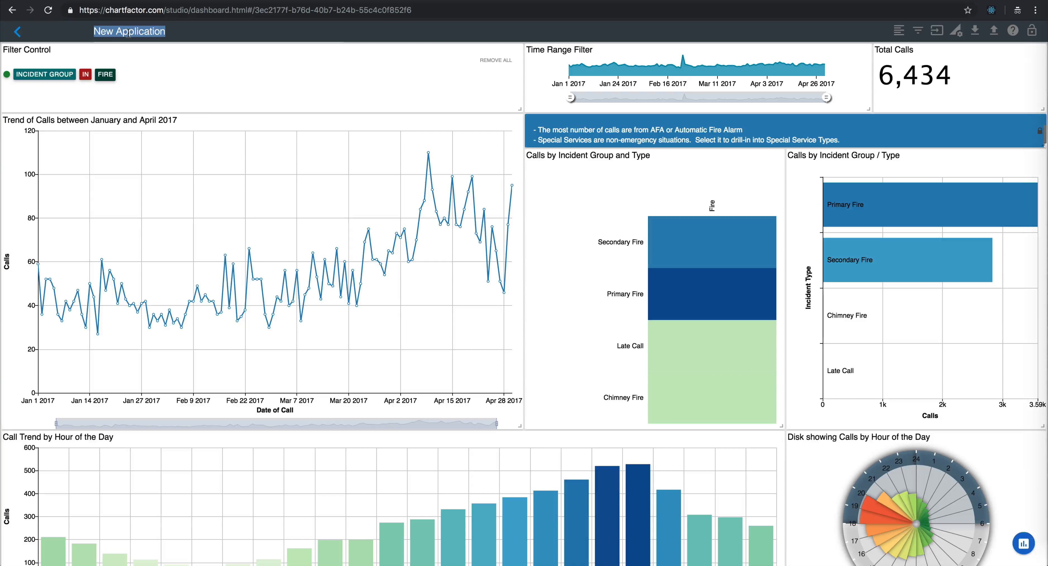
text(Lond)
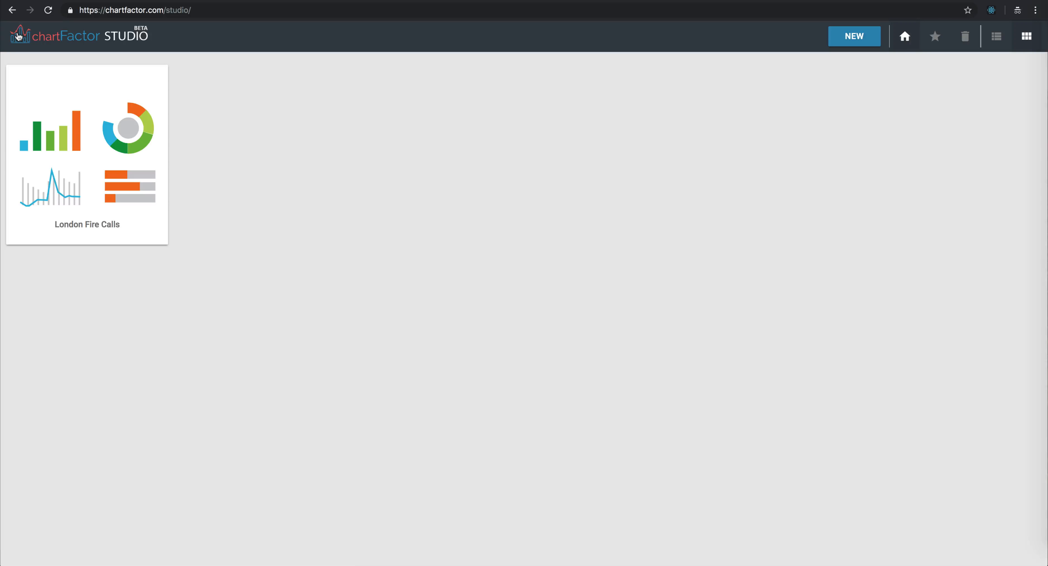
Step: Create a new application and add a chart of the 311_service_requests table from the BigQuery bigquery-public-data new_york_311 dataset
click(848, 39)
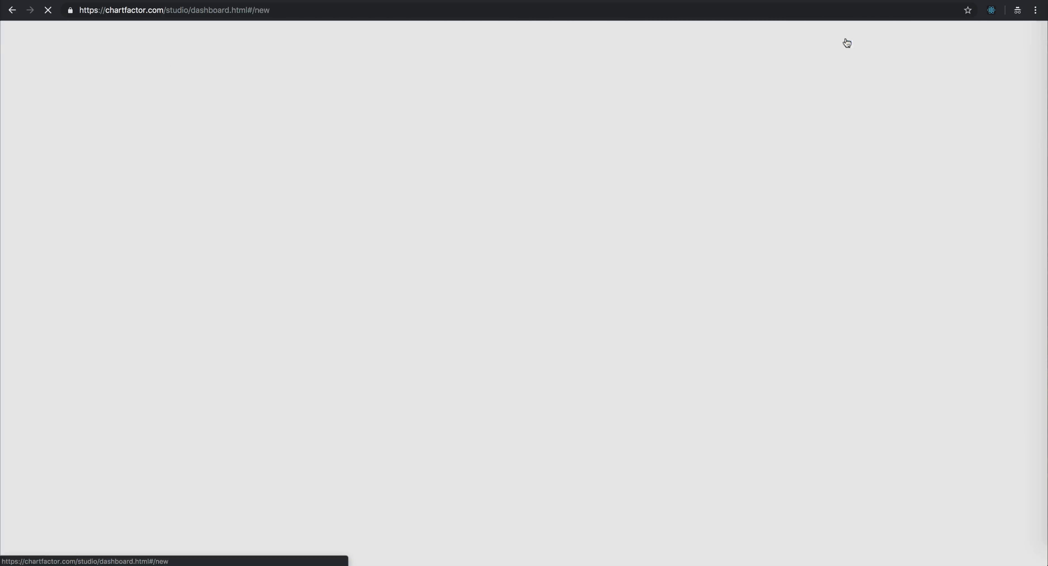
click(1023, 542)
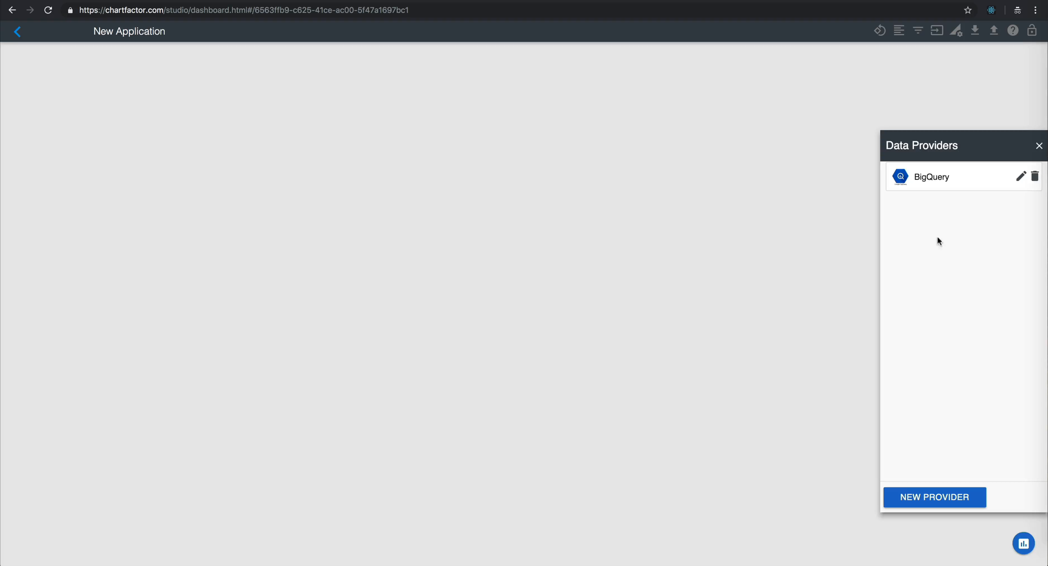
click(932, 185)
click(932, 203)
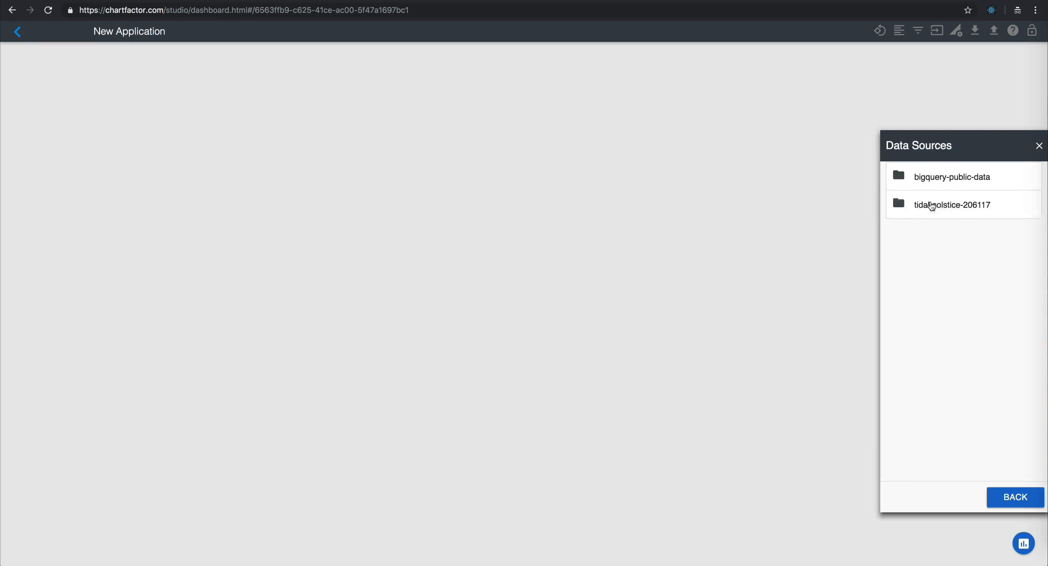
click(953, 187)
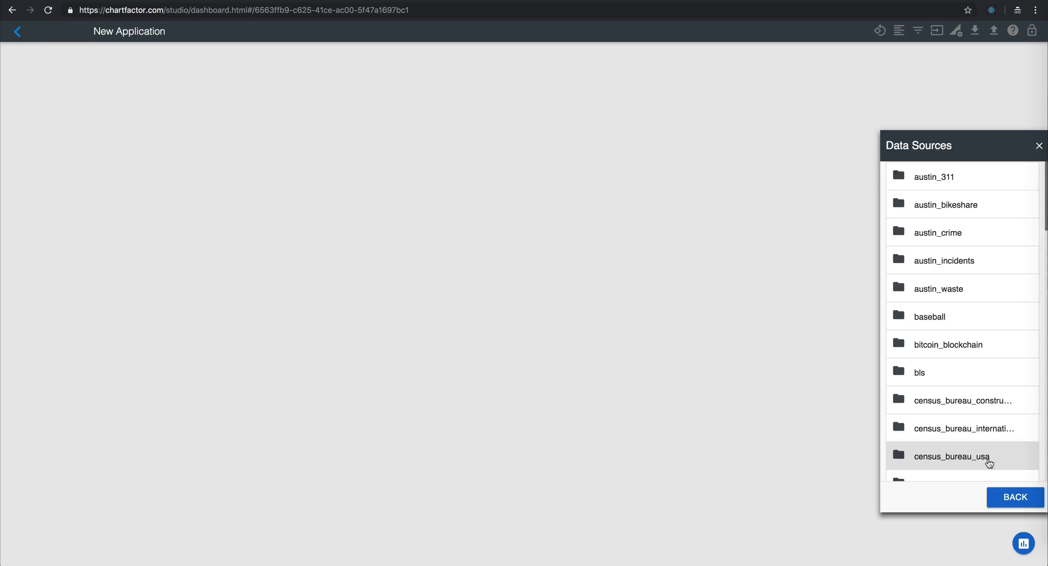
scroll(985, 460, down, 20)
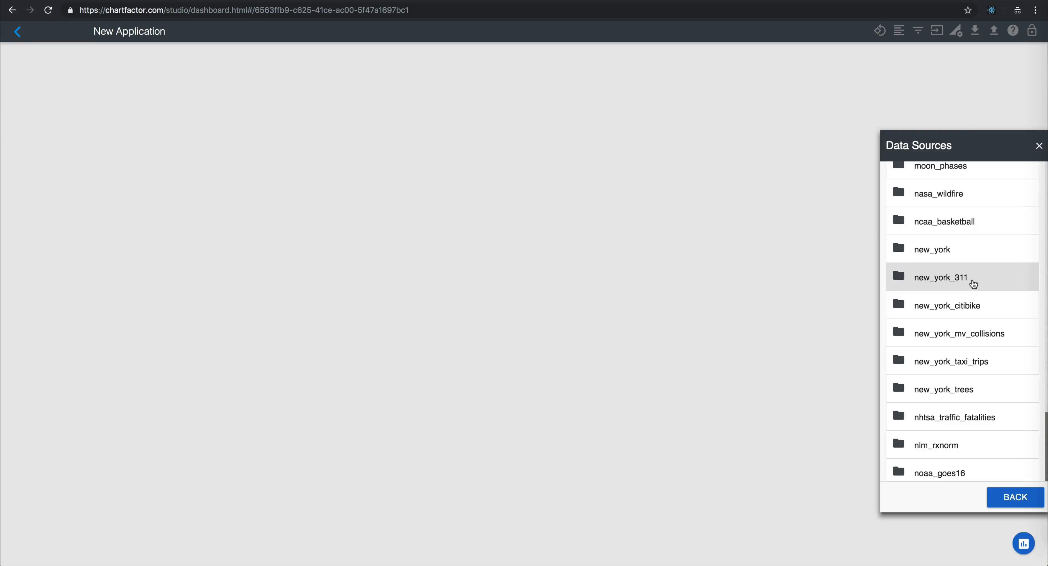
click(974, 280)
click(954, 181)
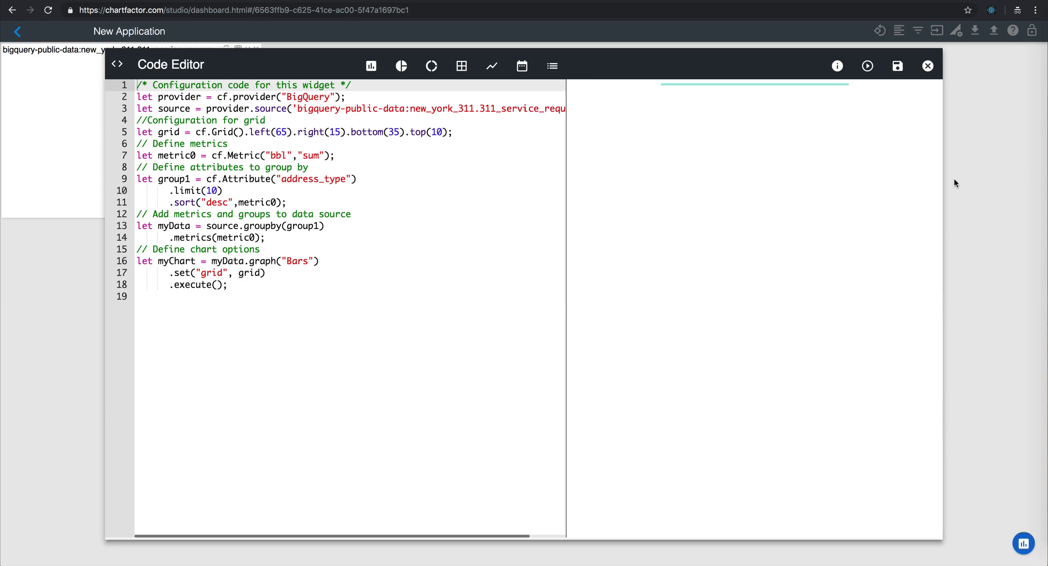
Step: Change the chart to a KPI with an empty cf.Metric() definition, save it, and reduce the widget's height on the dashboard
click(552, 66)
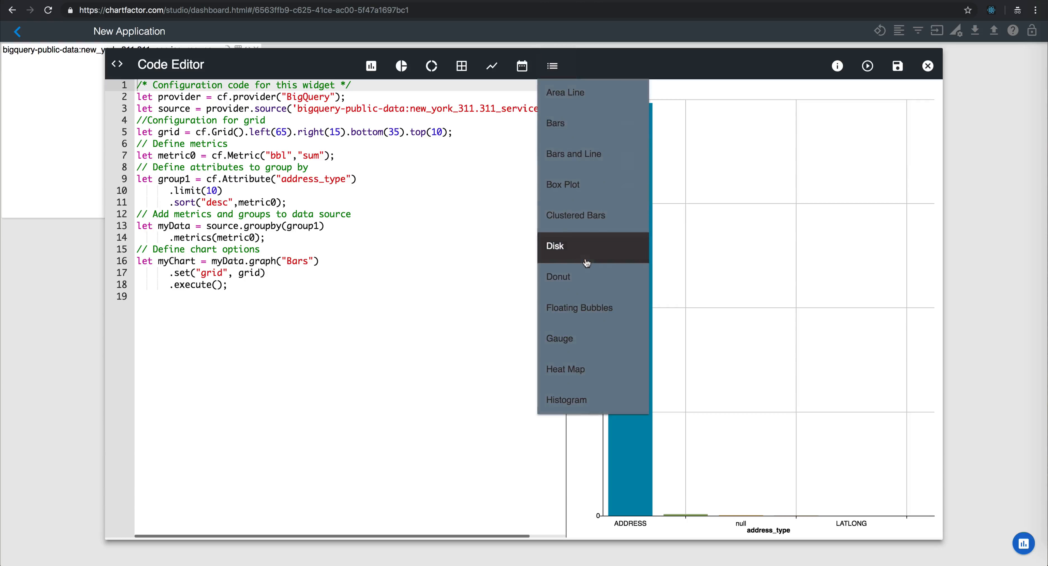
scroll(586, 262, down, 5)
scroll(586, 262, down, 2)
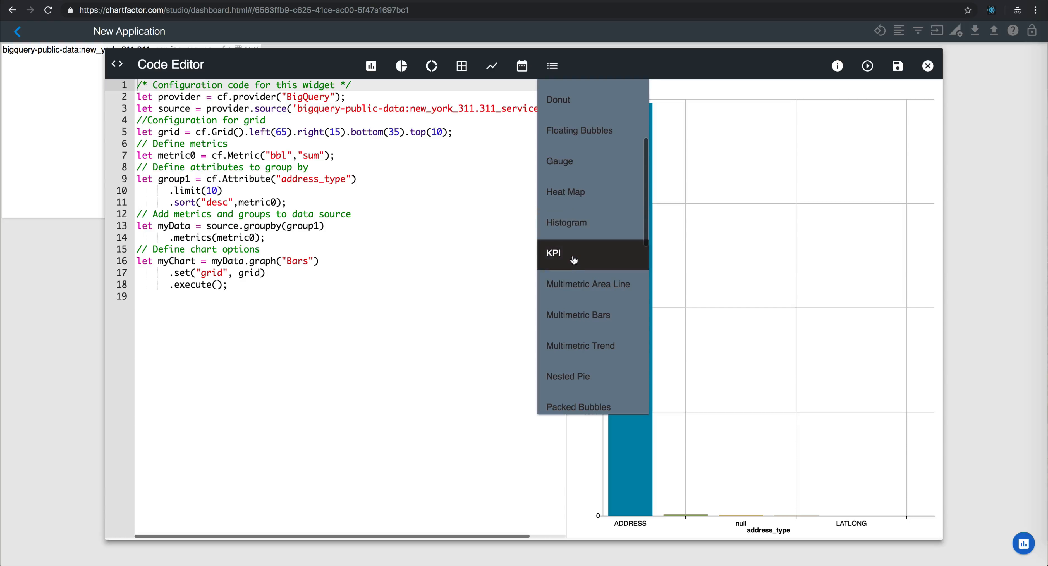
click(574, 259)
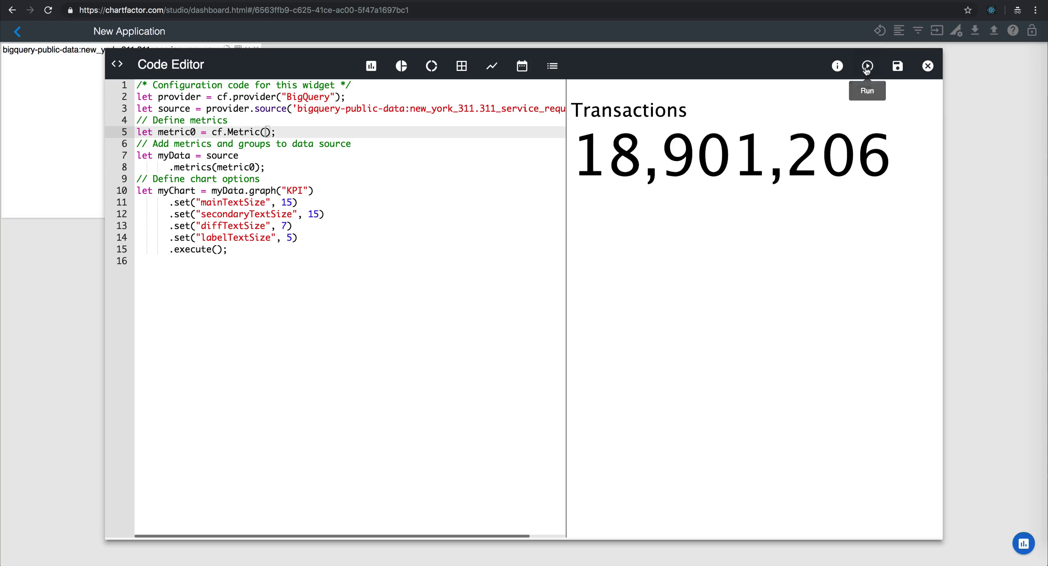
click(896, 66)
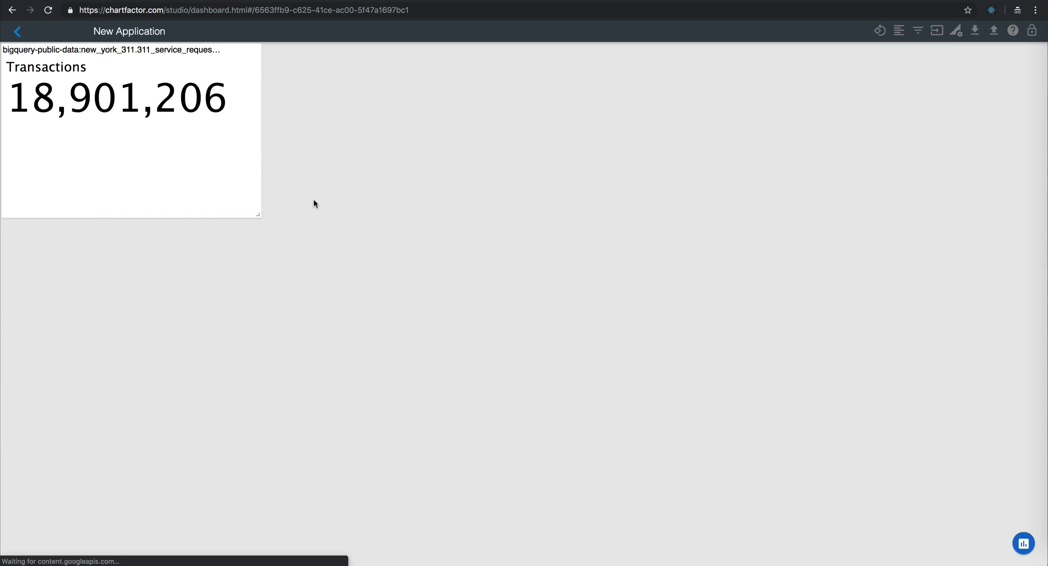
drag(261, 216, 245, 147)
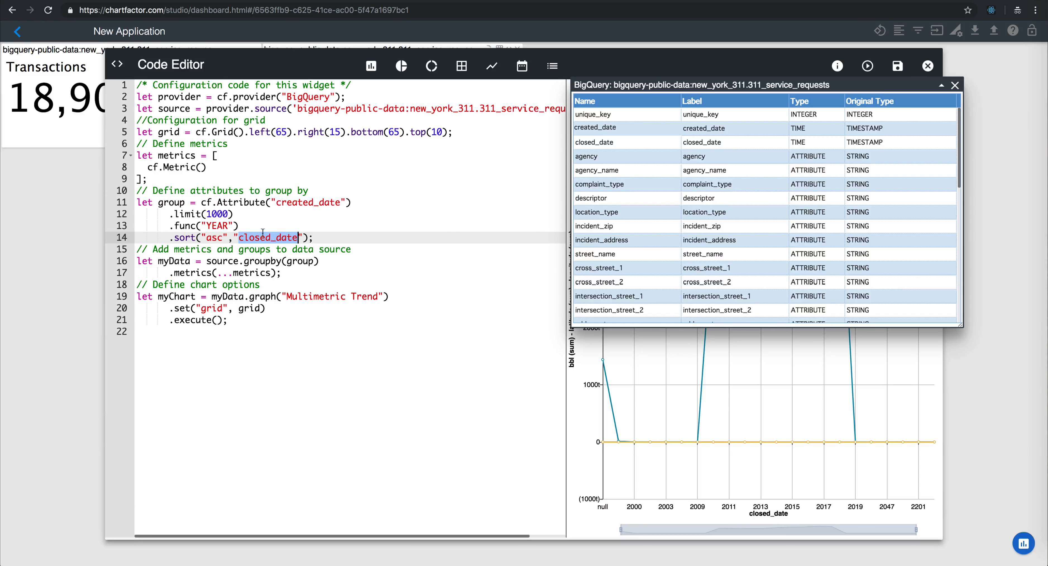
Step: Sort the Multimetric Trend by created_date with its time function set to MONTH, run and save it, and enlarge the widget
text(created_date)
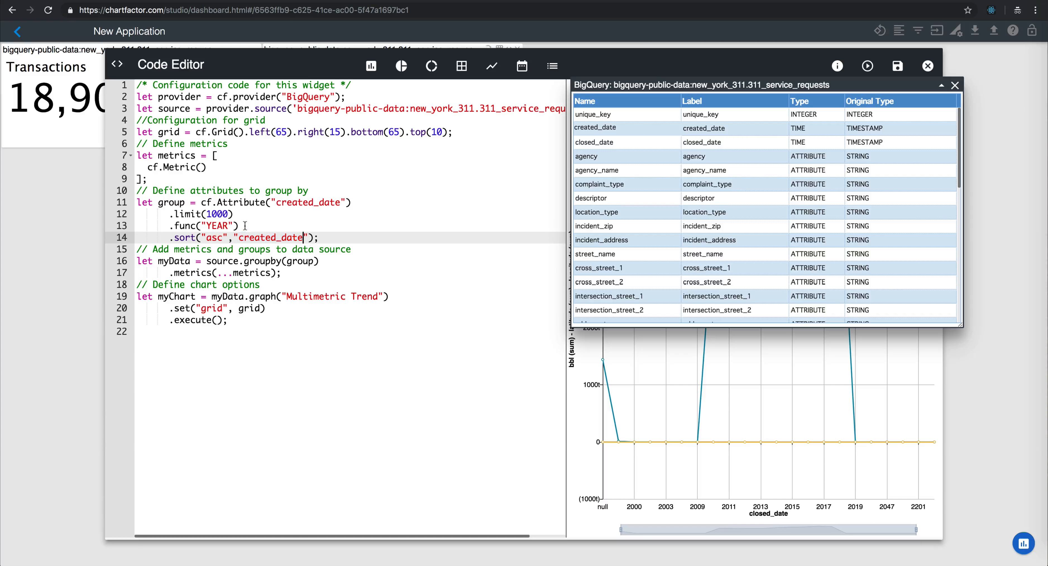
double_click(212, 225)
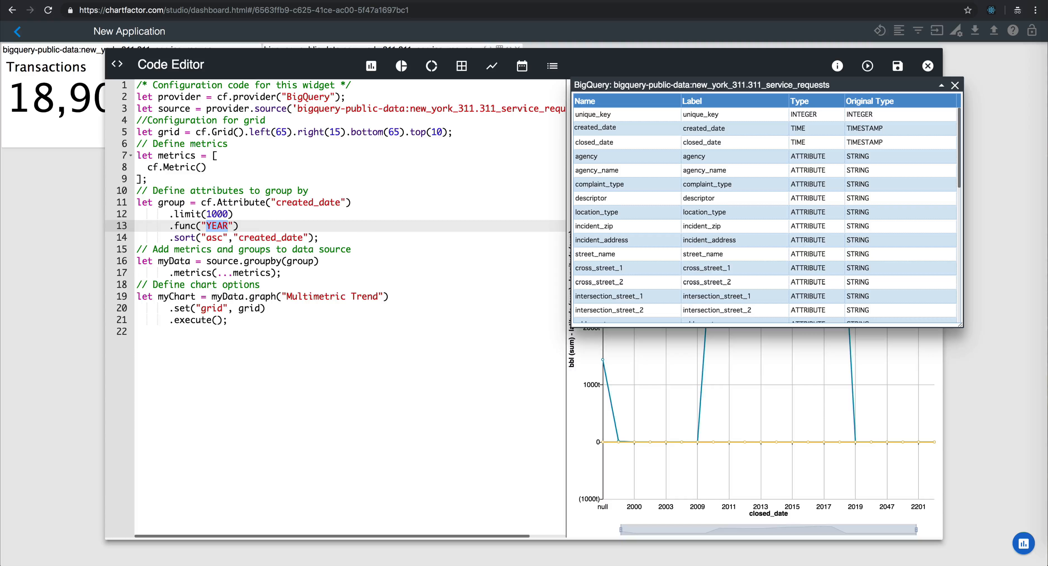
text(MONTH)
click(955, 85)
click(869, 74)
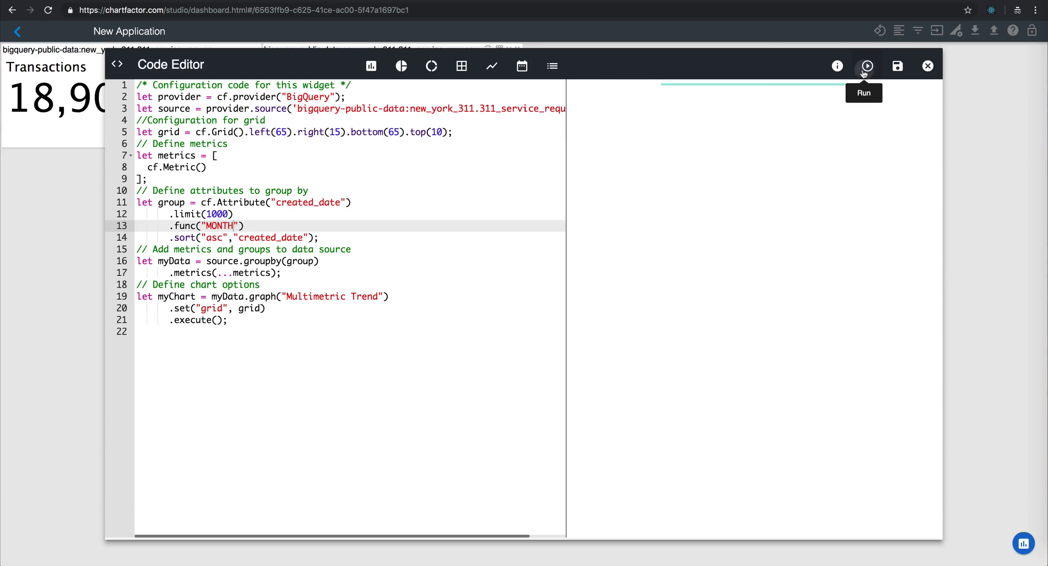
click(893, 72)
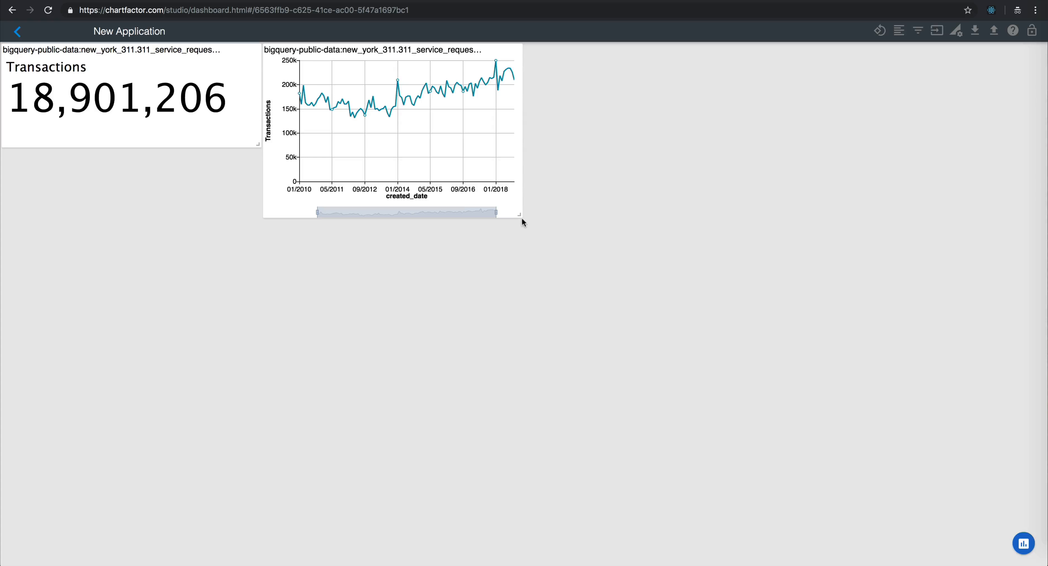
drag(519, 214, 627, 284)
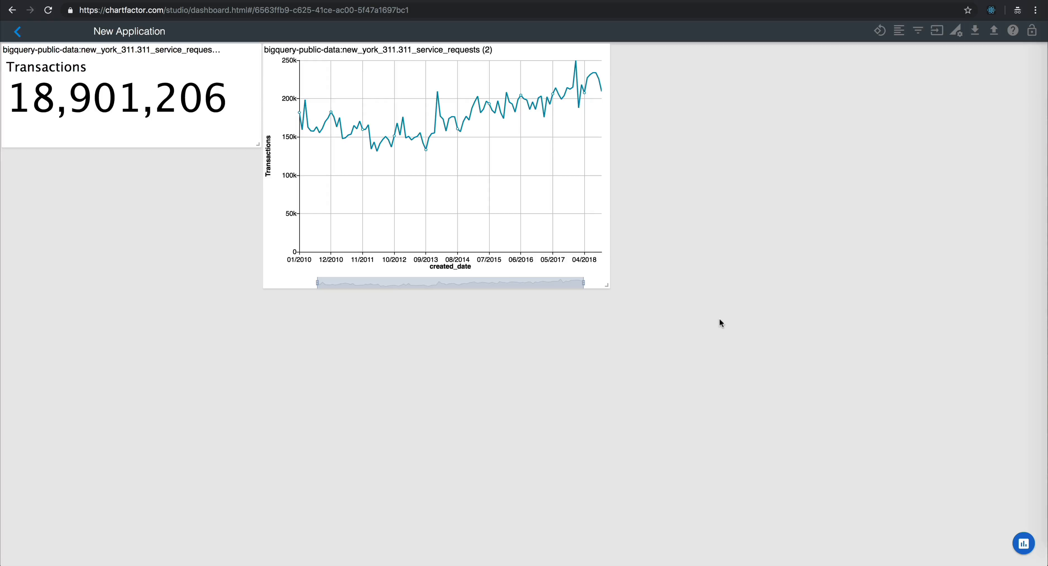
click(1023, 542)
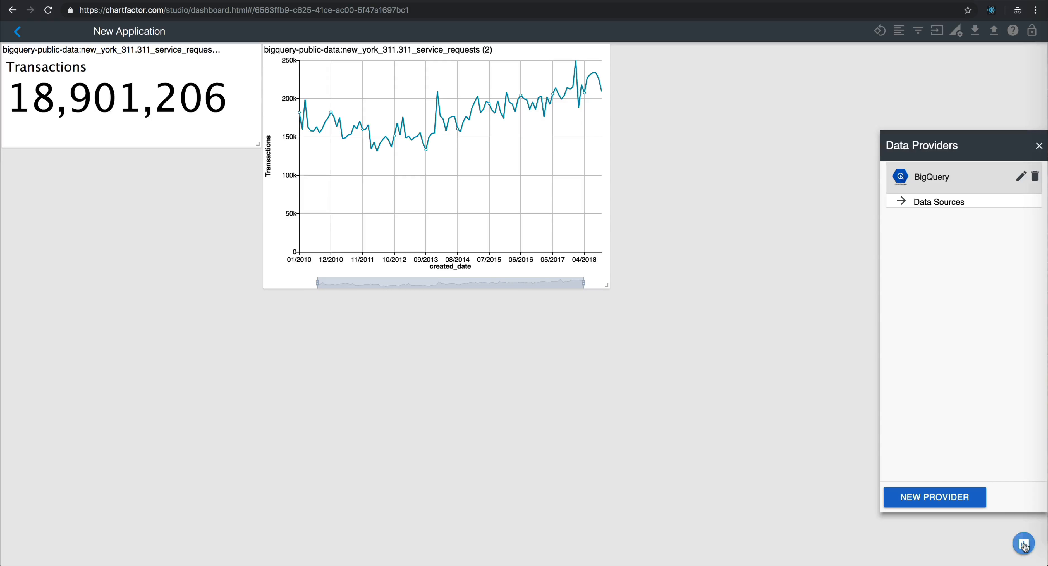
click(933, 501)
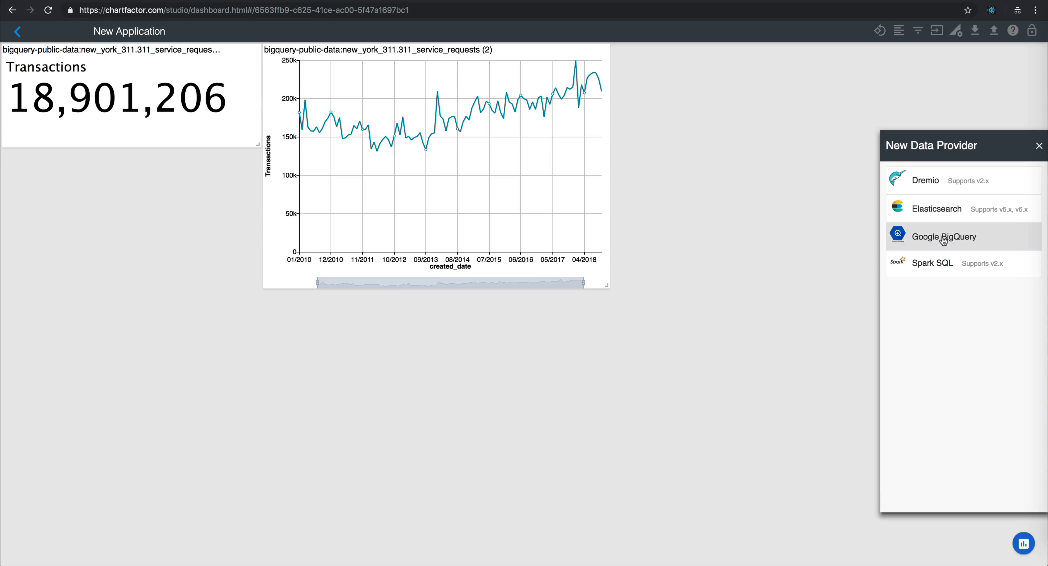
click(951, 214)
click(951, 213)
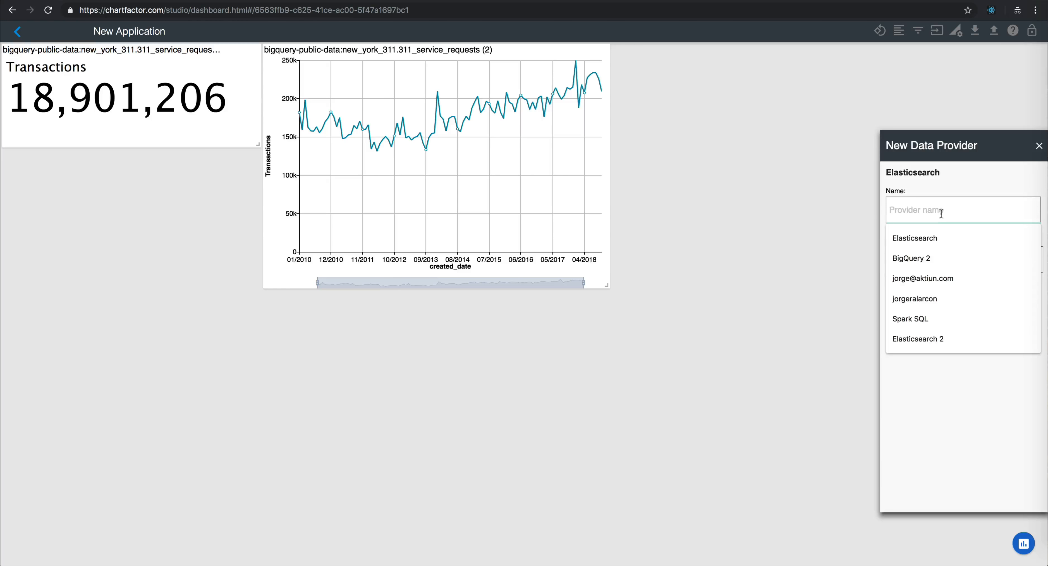
click(925, 240)
click(914, 259)
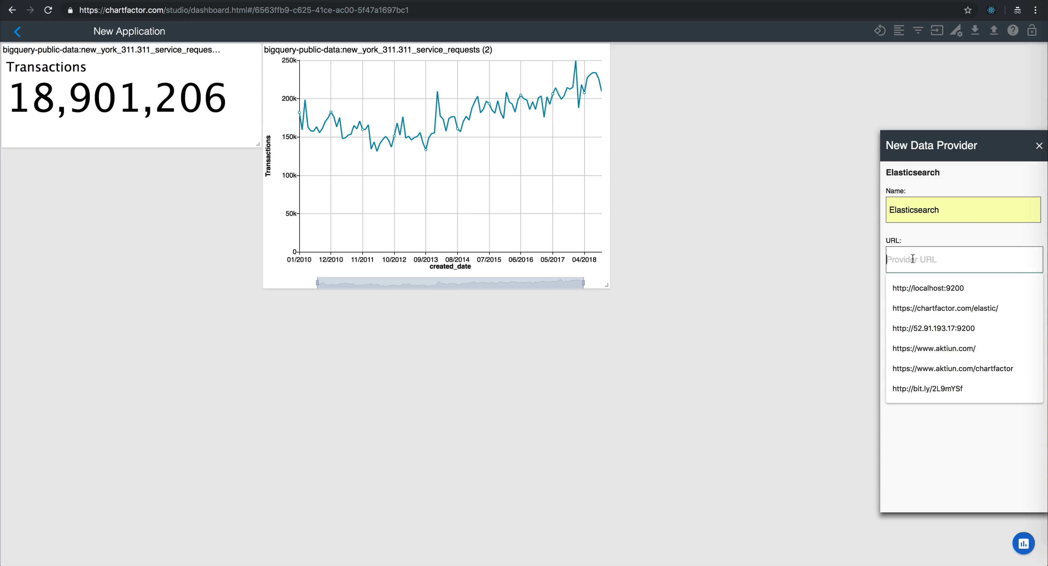
click(915, 286)
click(964, 297)
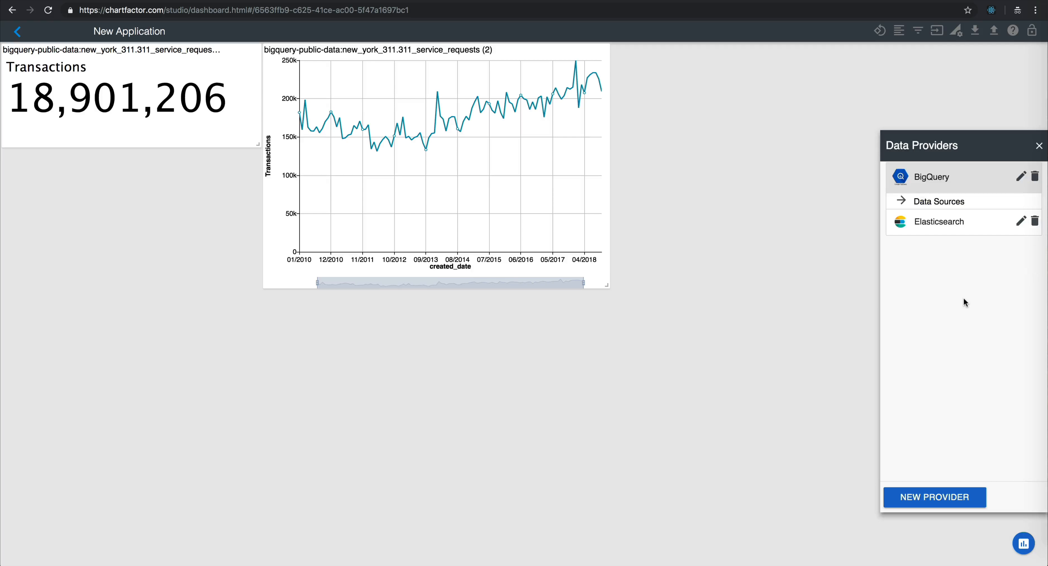
Step: Add a chart of the logstash-2015.05.18 source from the Elasticsearch provider and switch it to a Trend chart
click(938, 232)
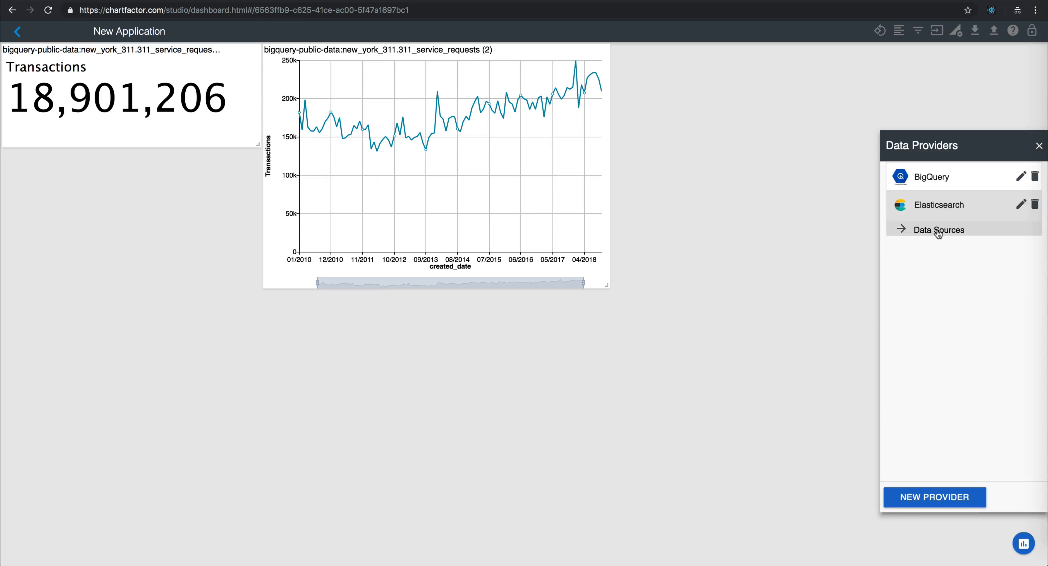
click(938, 233)
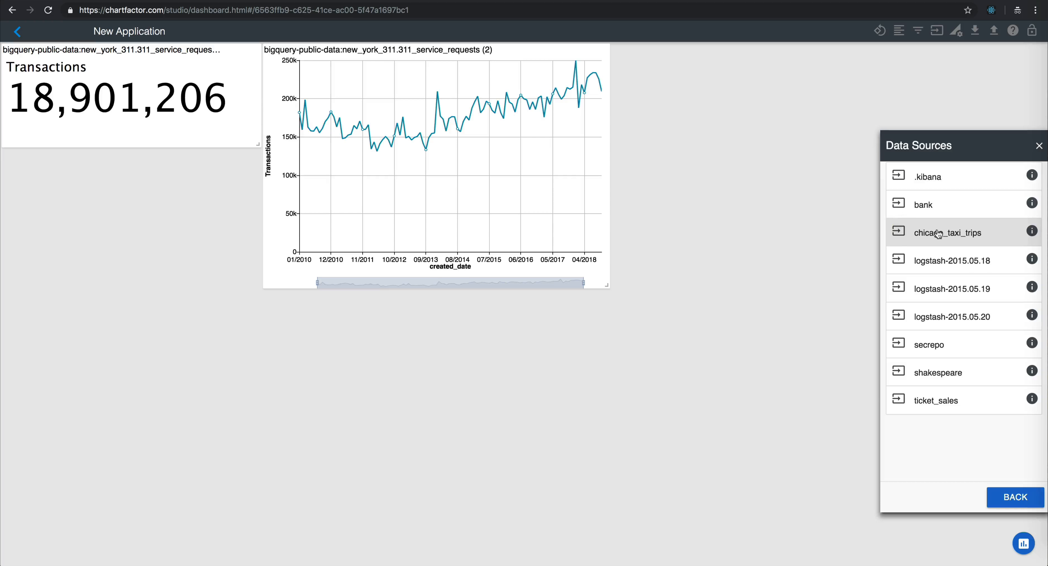
click(942, 263)
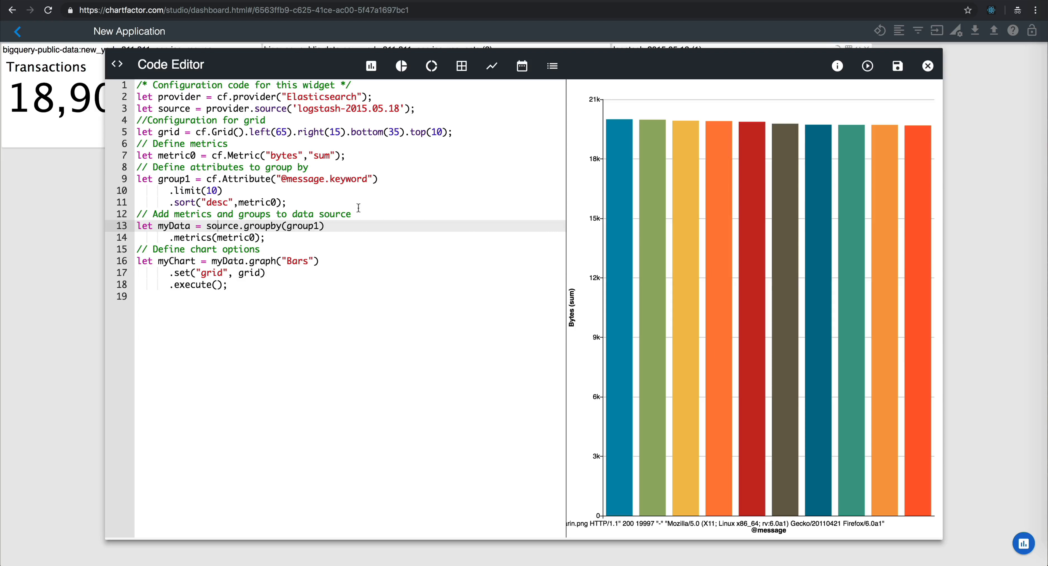
click(491, 66)
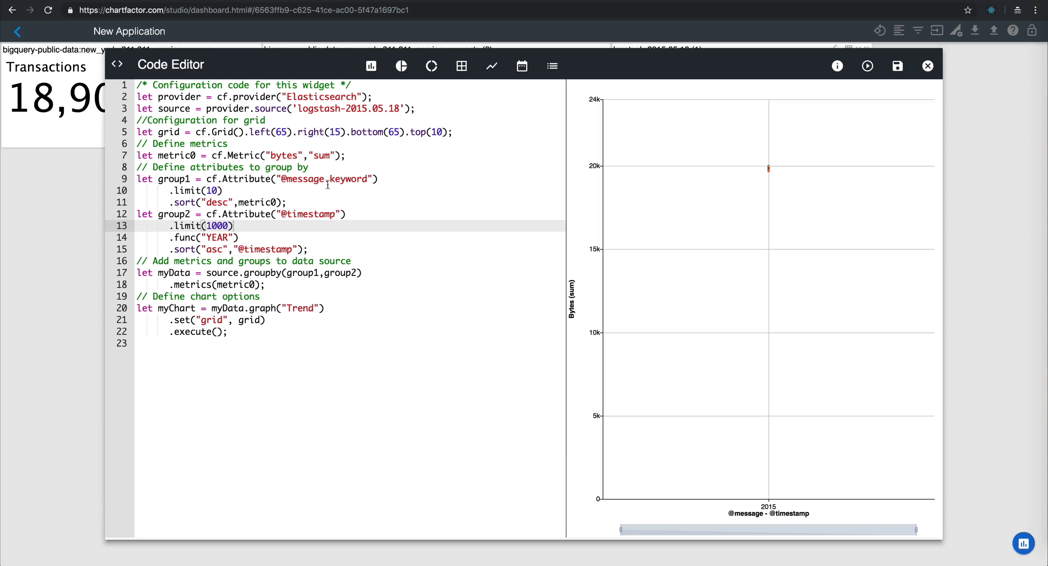
click(836, 66)
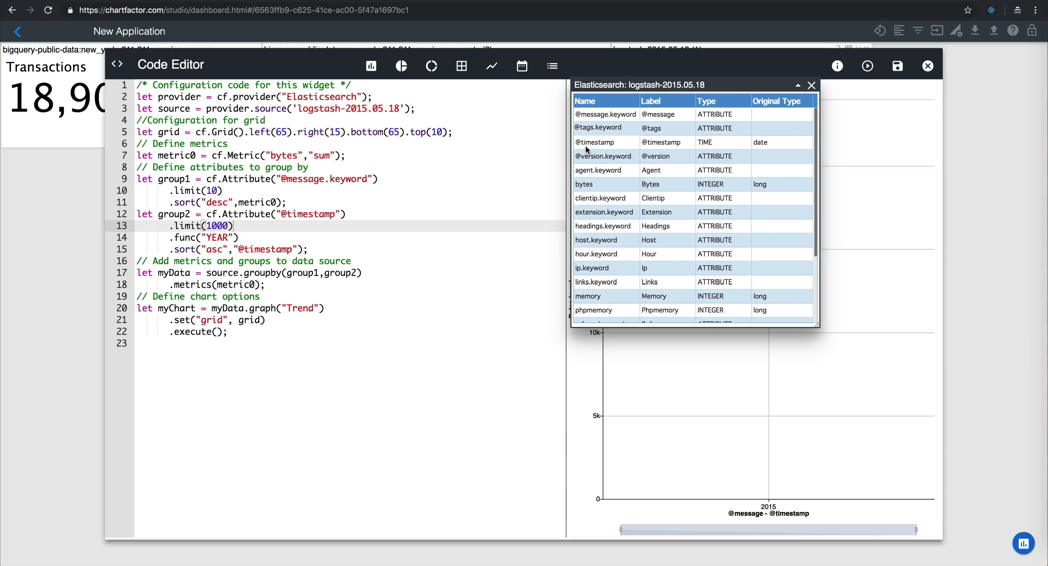
click(593, 130)
click(282, 179)
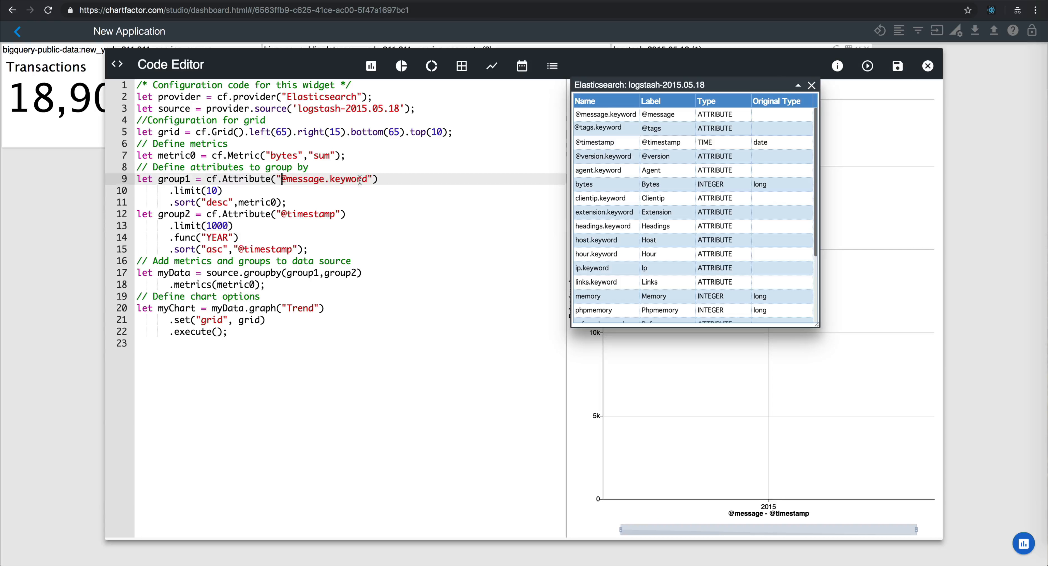
shift+click(369, 179)
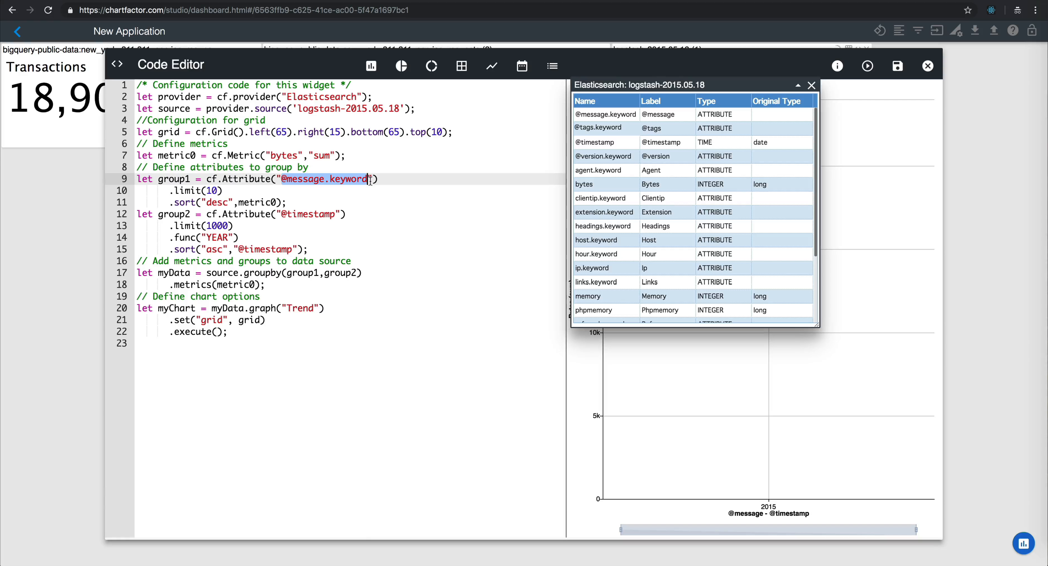
key(ctrl+v)
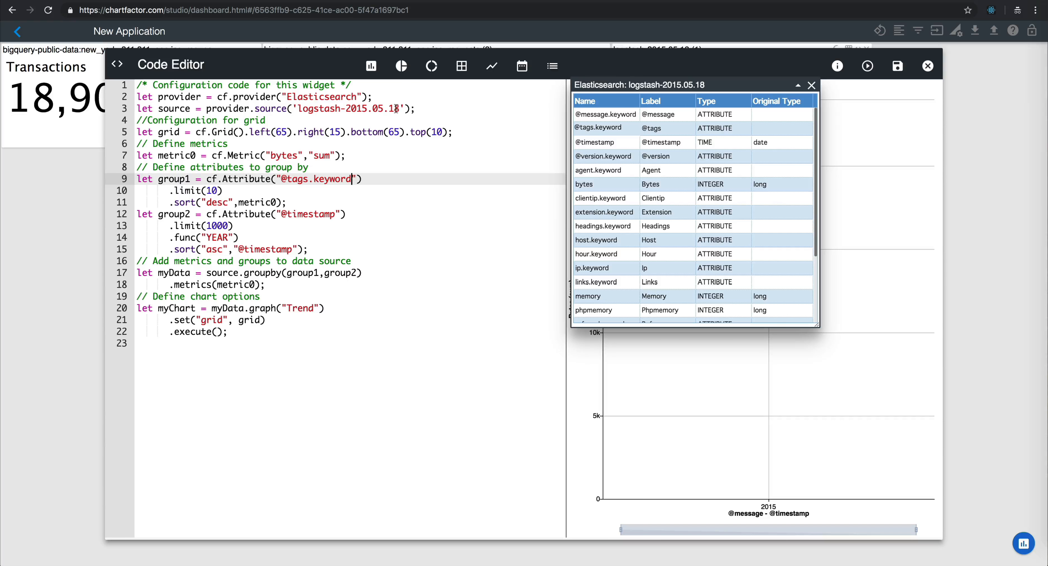
double_click(217, 237)
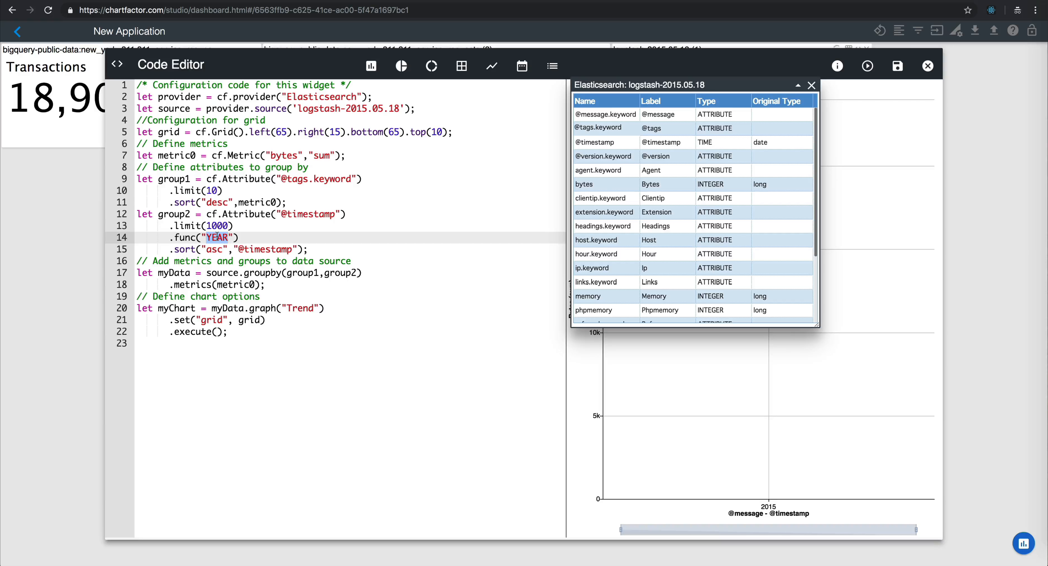
text(HOUR)
click(811, 85)
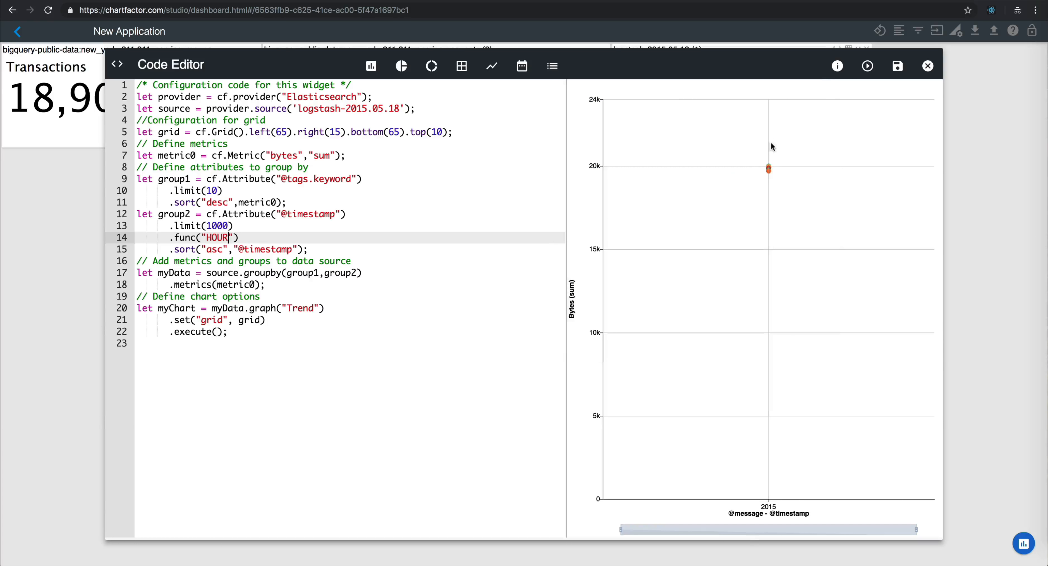
click(865, 70)
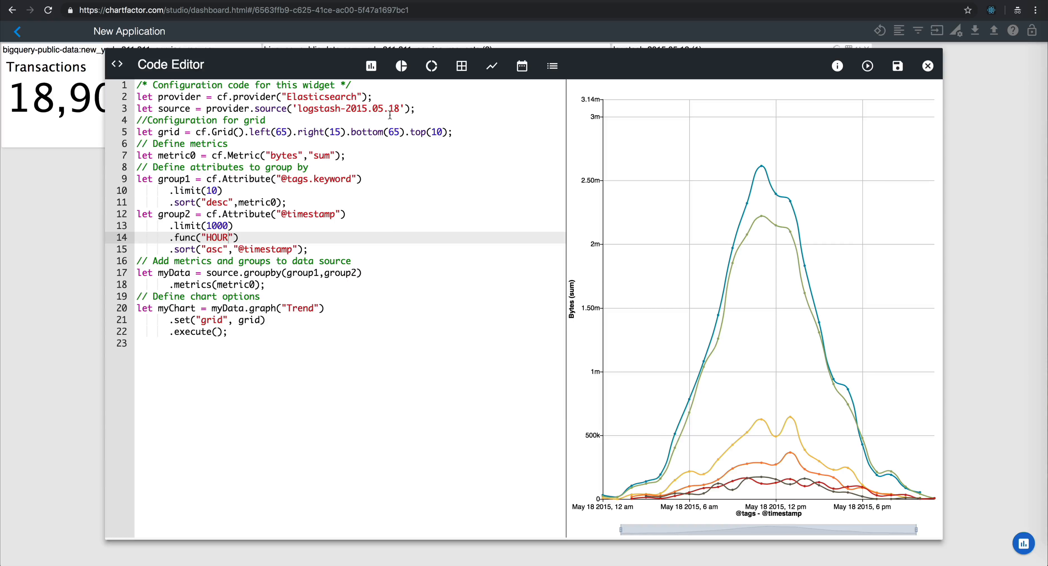
Step: Widen the trend's source to logstash-2015.05.*, run and save it, and enlarge its widget on the dashboard
double_click(395, 109)
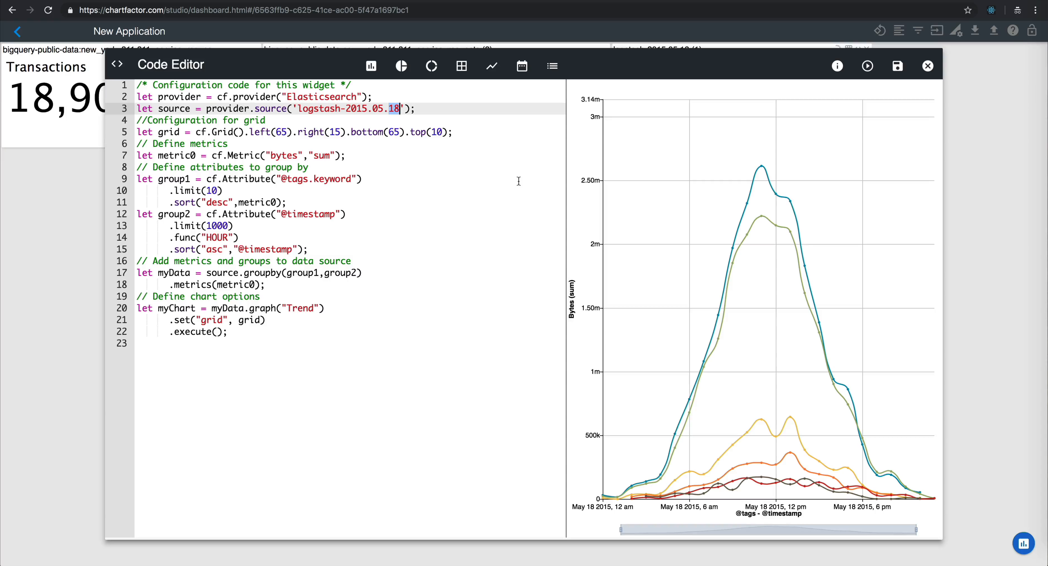
text(*)
click(867, 66)
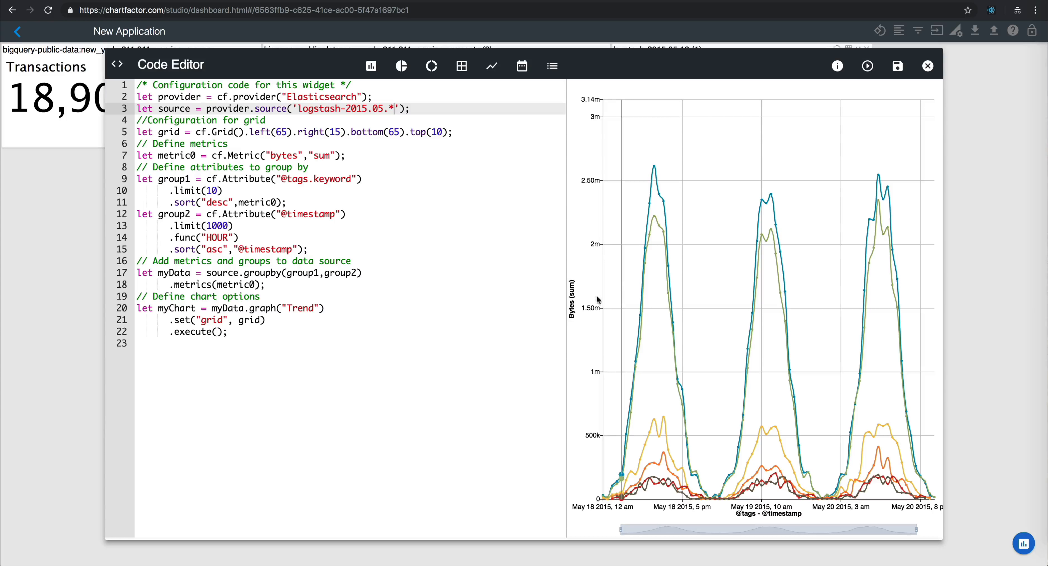
click(897, 66)
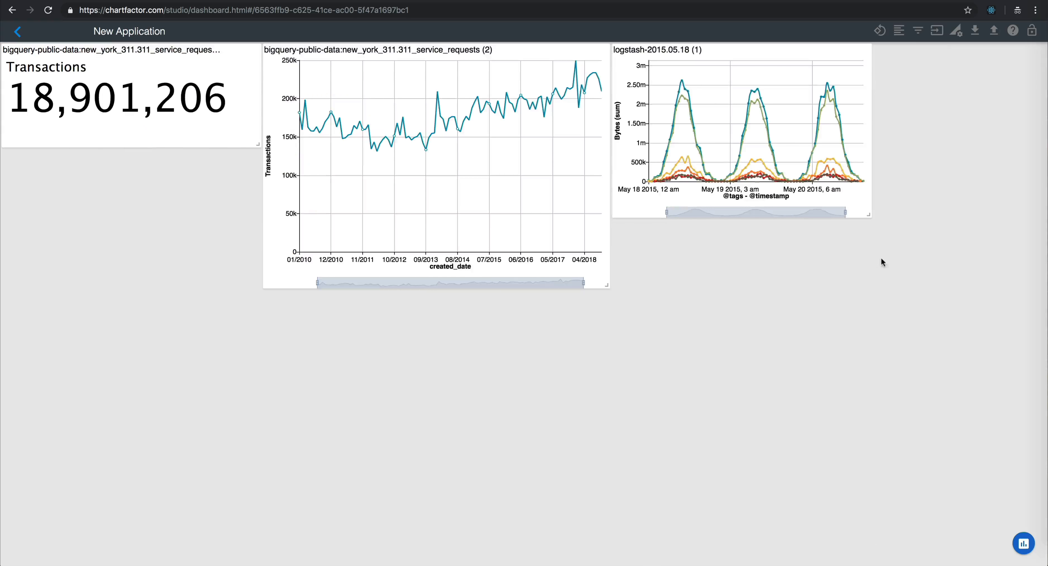
drag(868, 210, 1010, 374)
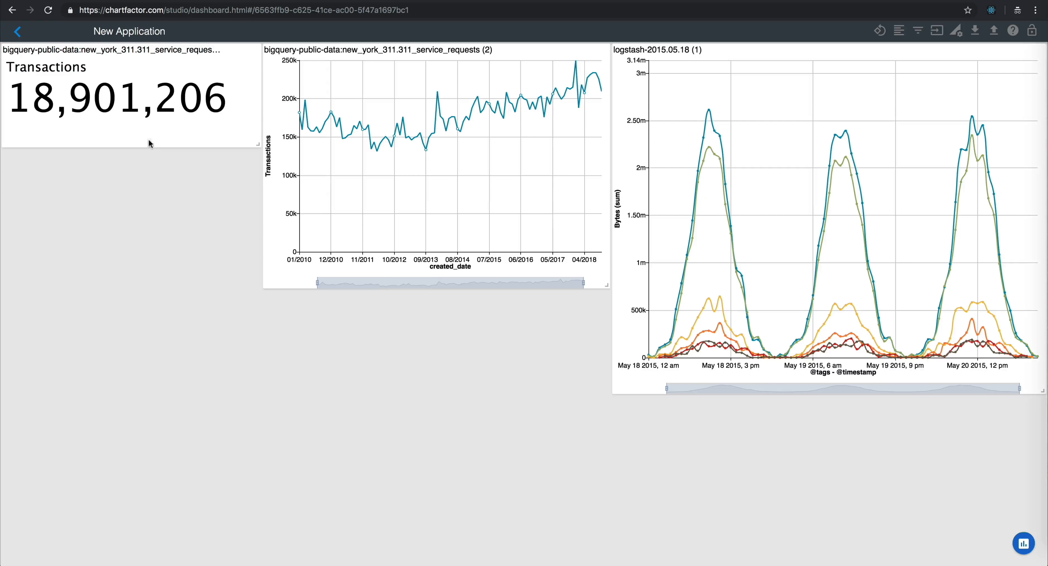
Step: Rename the application as BQ and ES and return to the application list
double_click(130, 30)
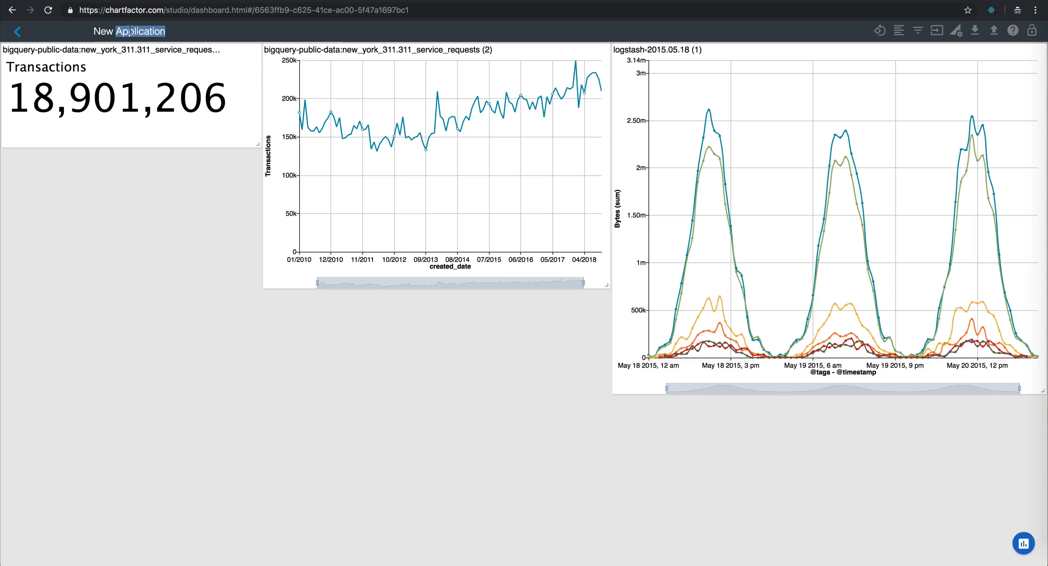
triple_click(127, 31)
text(BQ and ES)
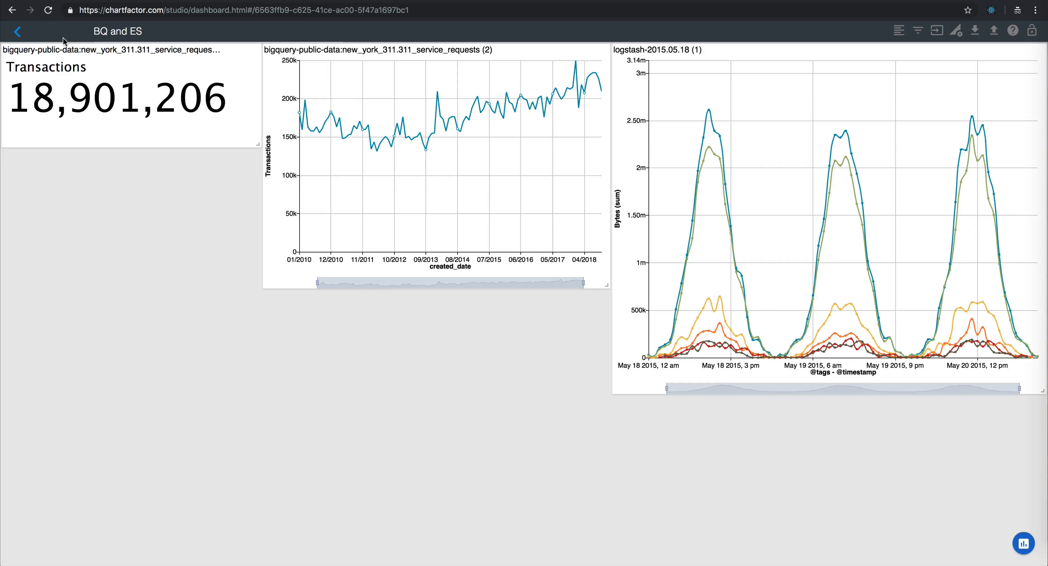
click(17, 31)
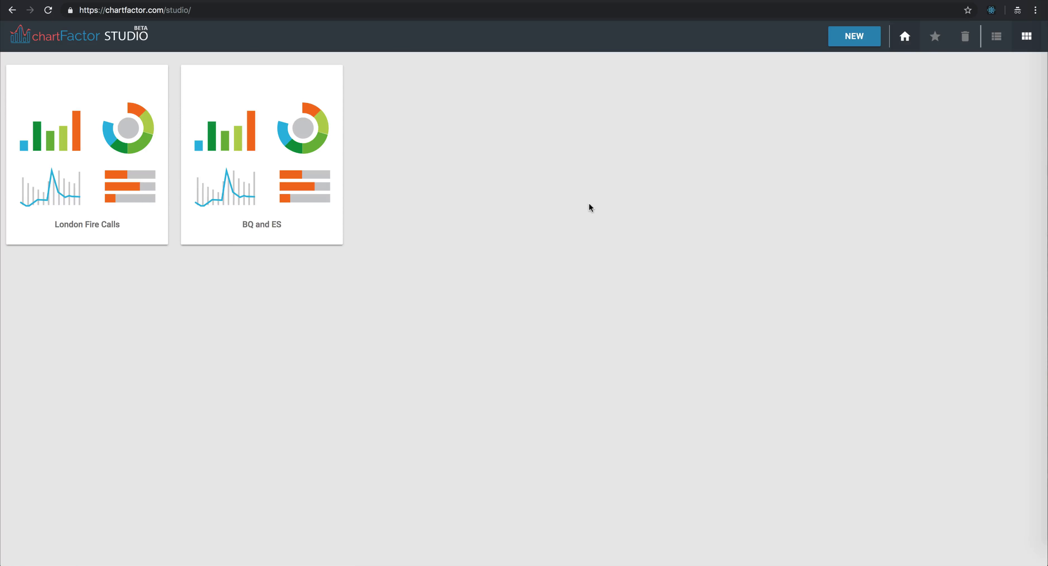
Step: Create a new application and import Chicago Taxi Trips.cfs from the Downloads folder into it
click(854, 37)
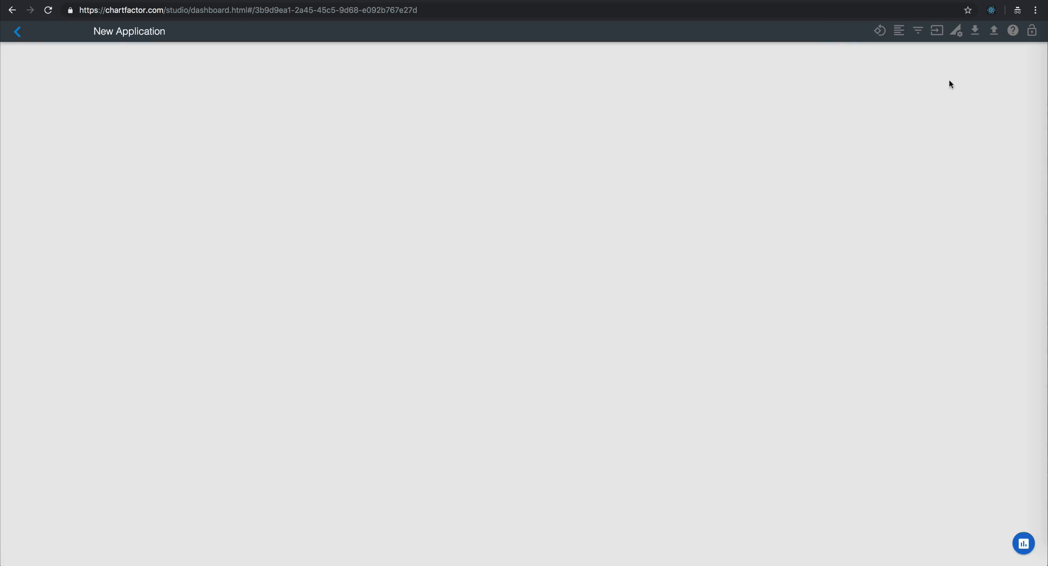
click(993, 31)
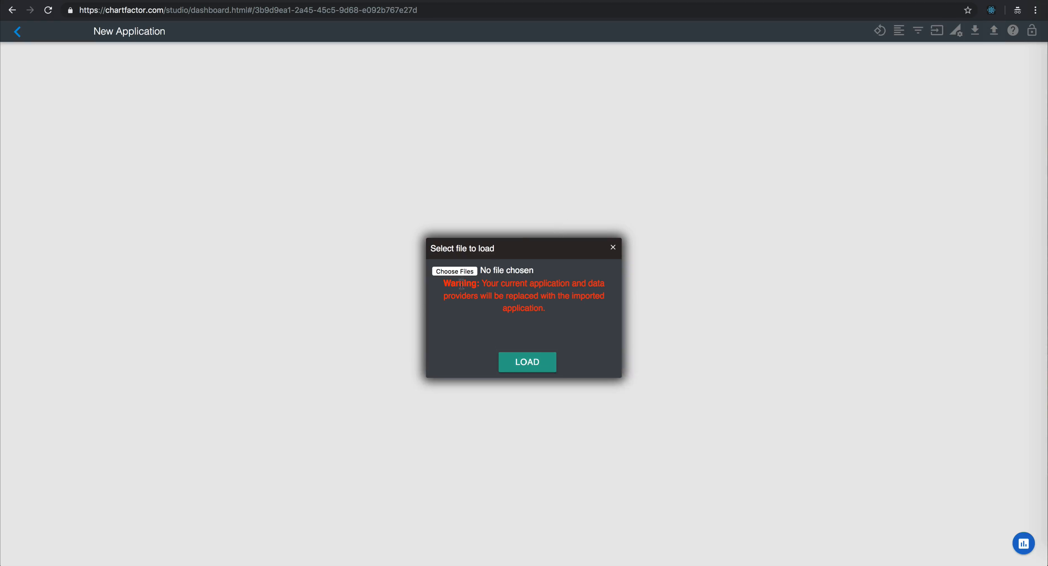
click(463, 273)
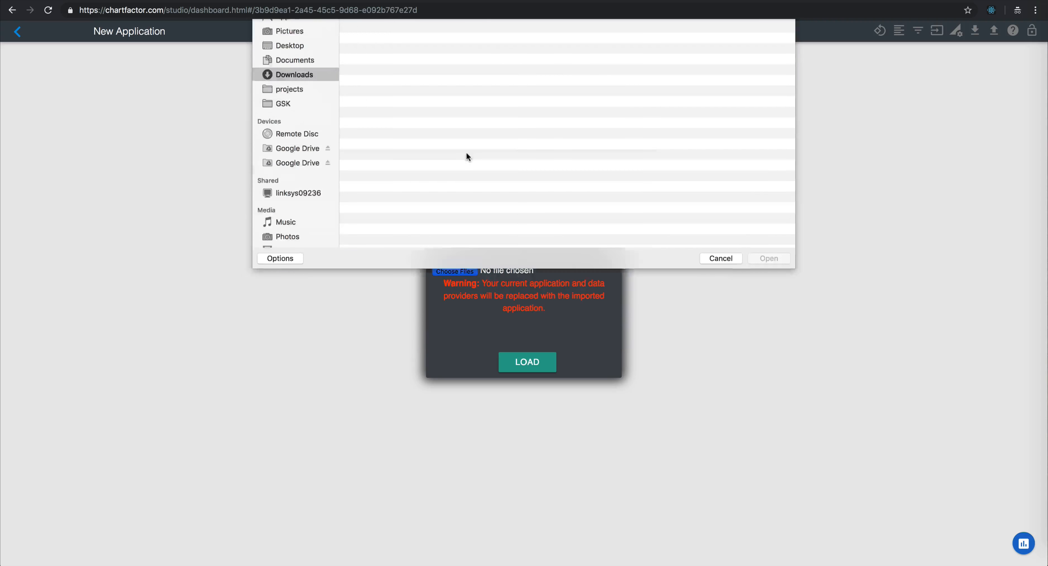
click(392, 63)
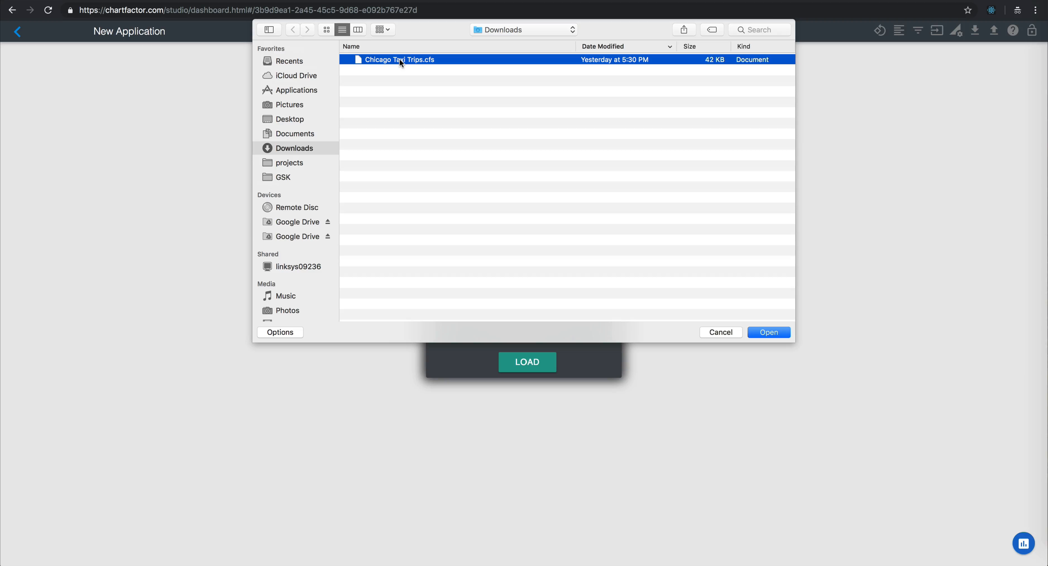
drag(399, 59, 533, 153)
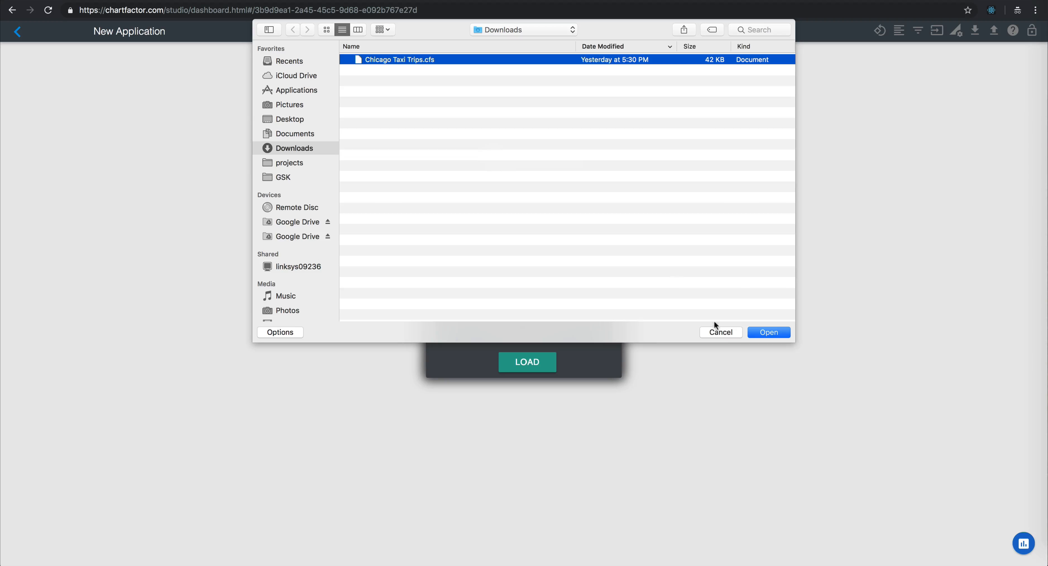
click(772, 331)
click(513, 363)
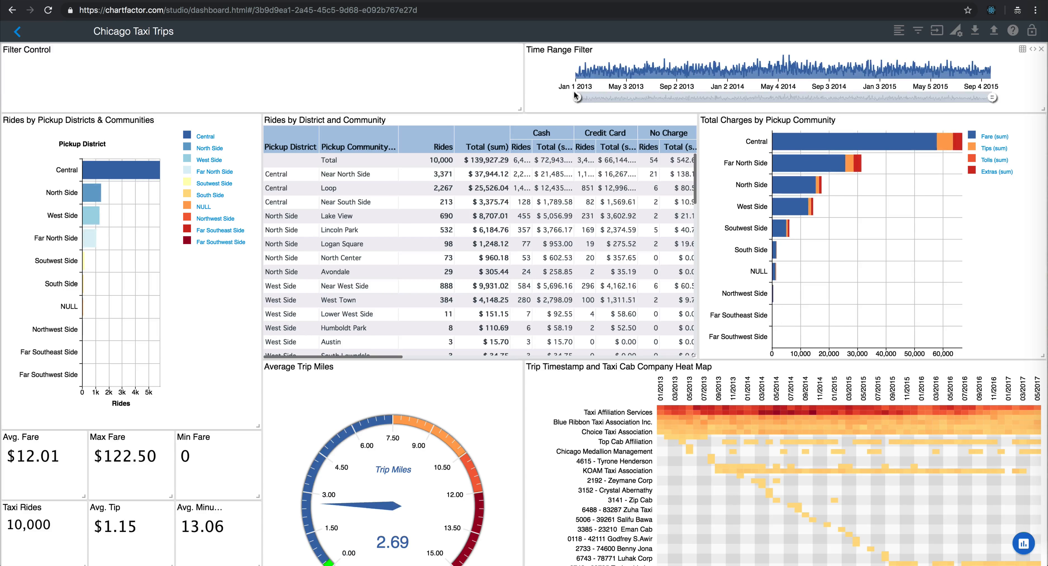
Step: Filter trip start to Jun 17 2014 – Sep 27 2015, shift the range to Jan 1 2013 – Apr 13 2014, and remove all filters
drag(577, 98, 813, 99)
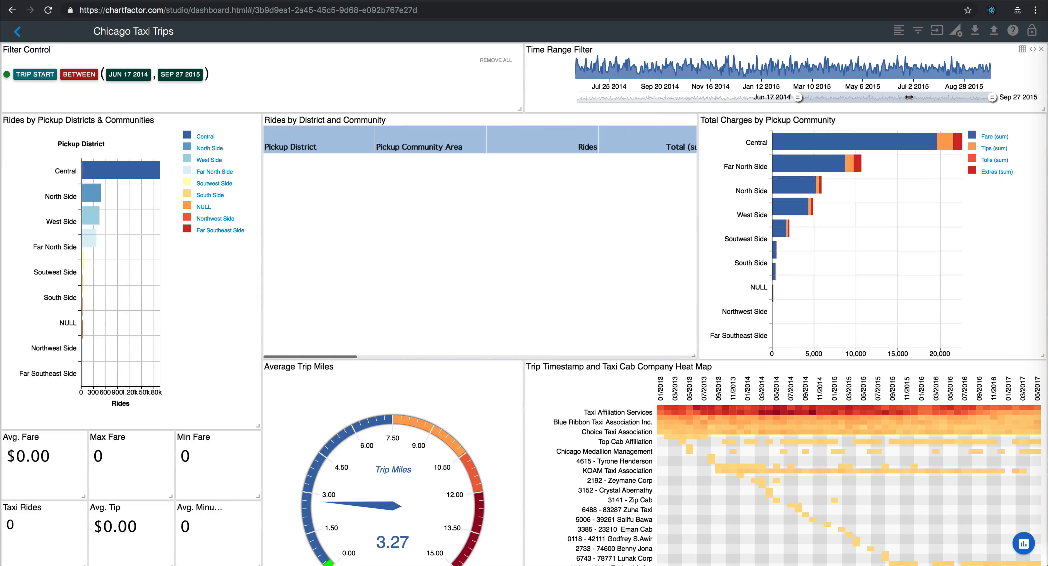
drag(908, 97, 483, 81)
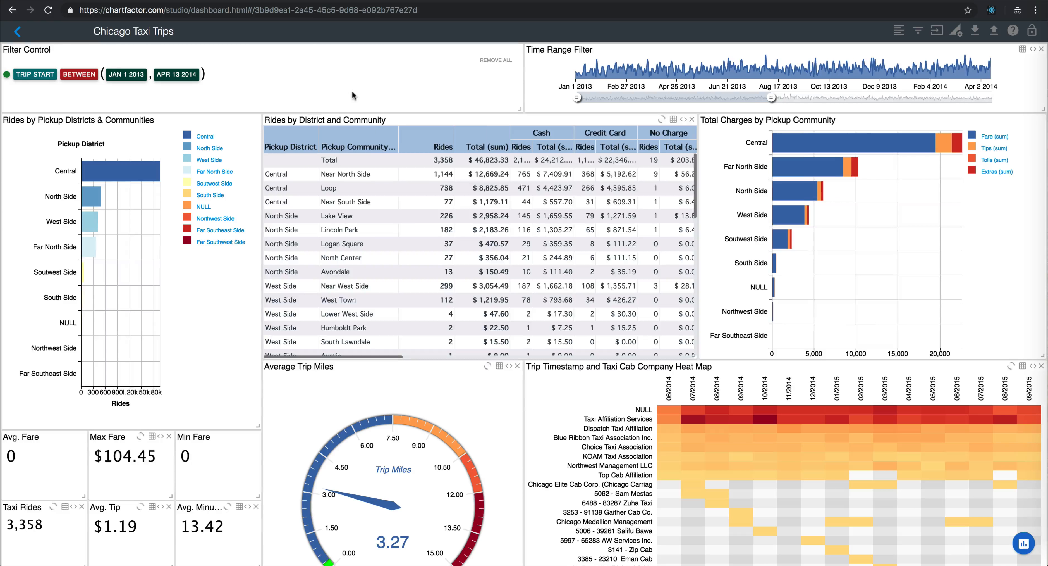
click(492, 62)
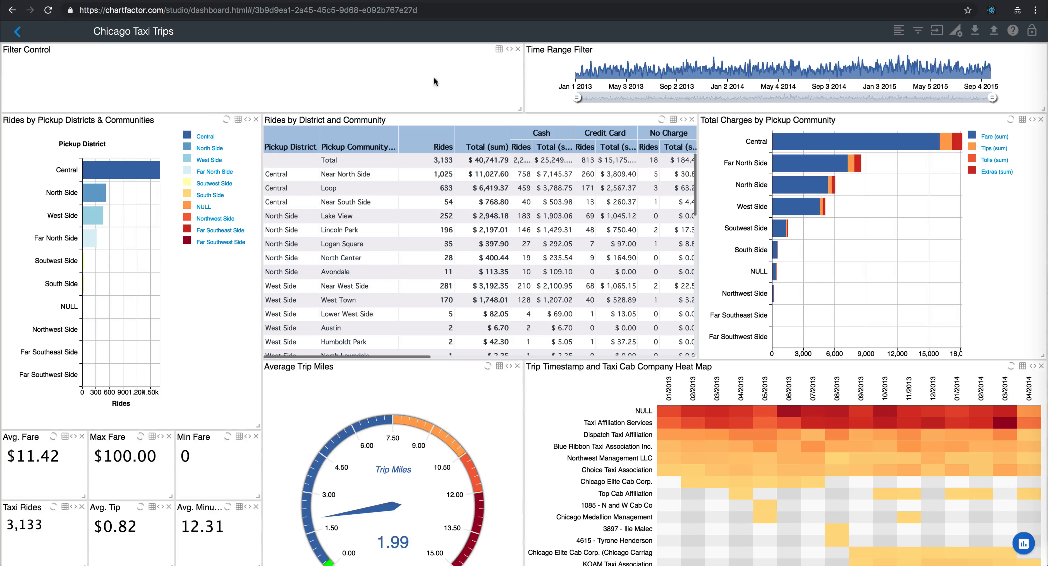
Step: Examine the North Side bar in the Rides by Pickup Districts & Communities chart
mouse_move(91, 197)
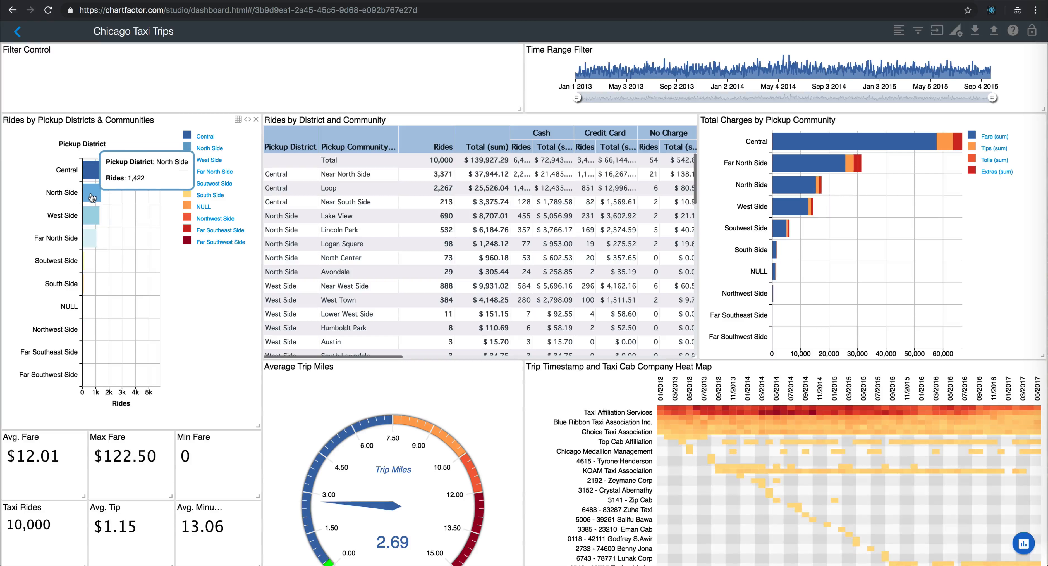